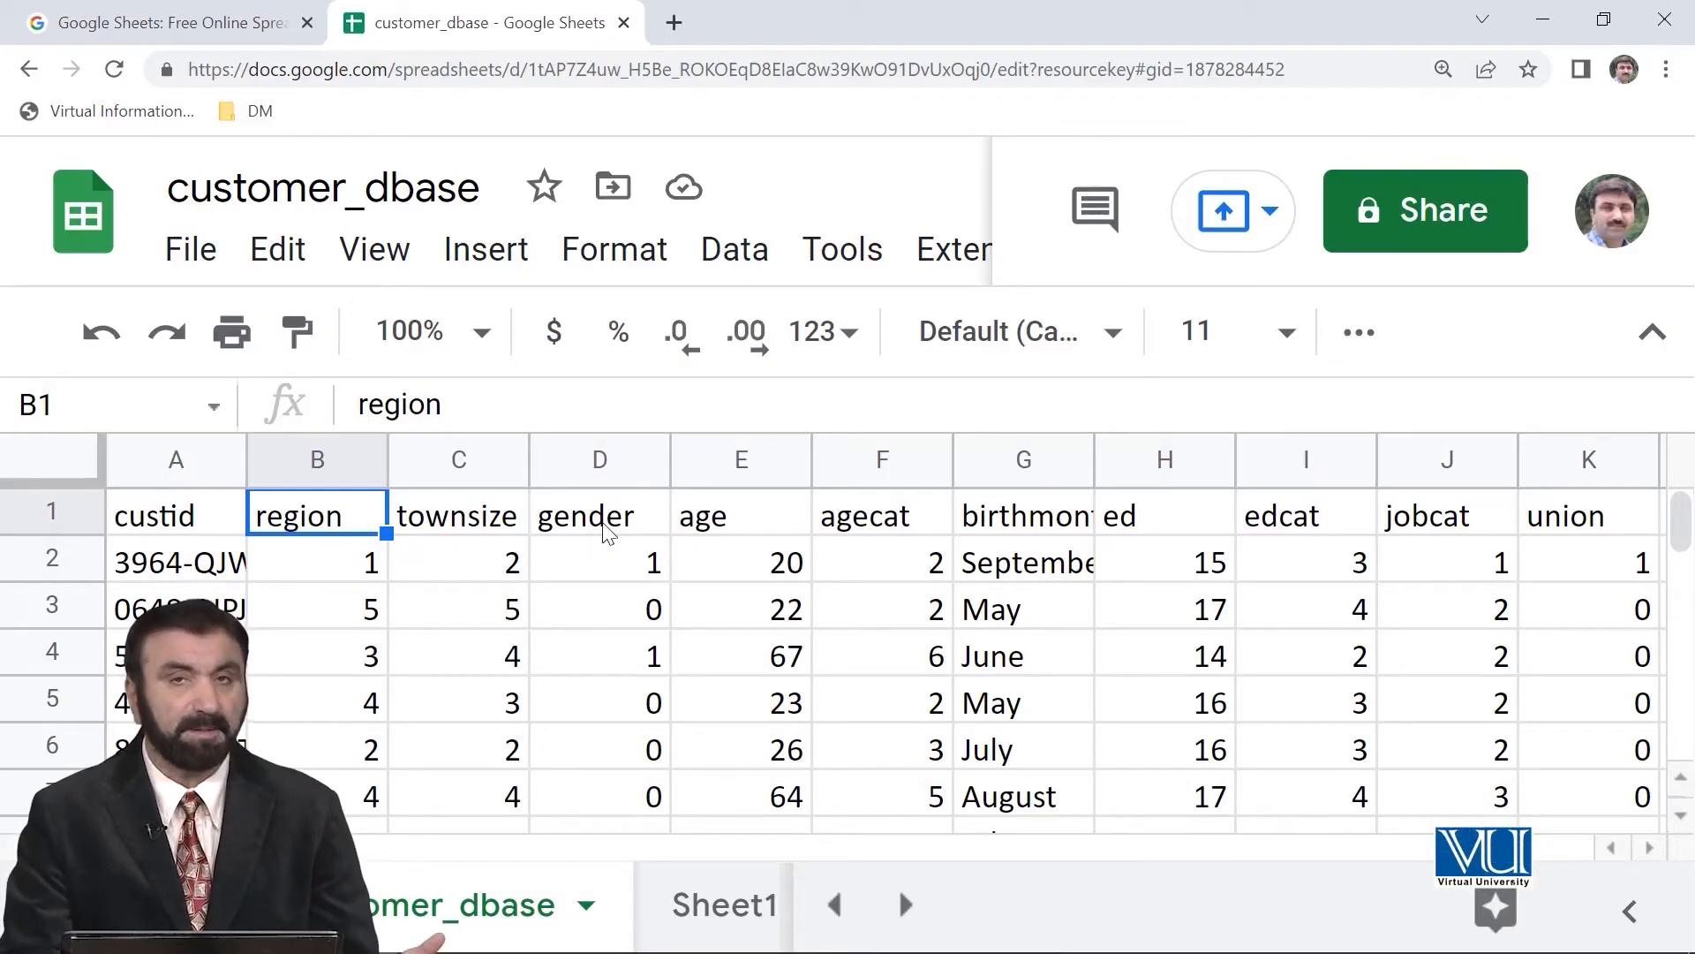
Examine the values in the gender column and the customer records in rows 2 to 4.
{"action": "left_click", "coordinate": [583, 464]}
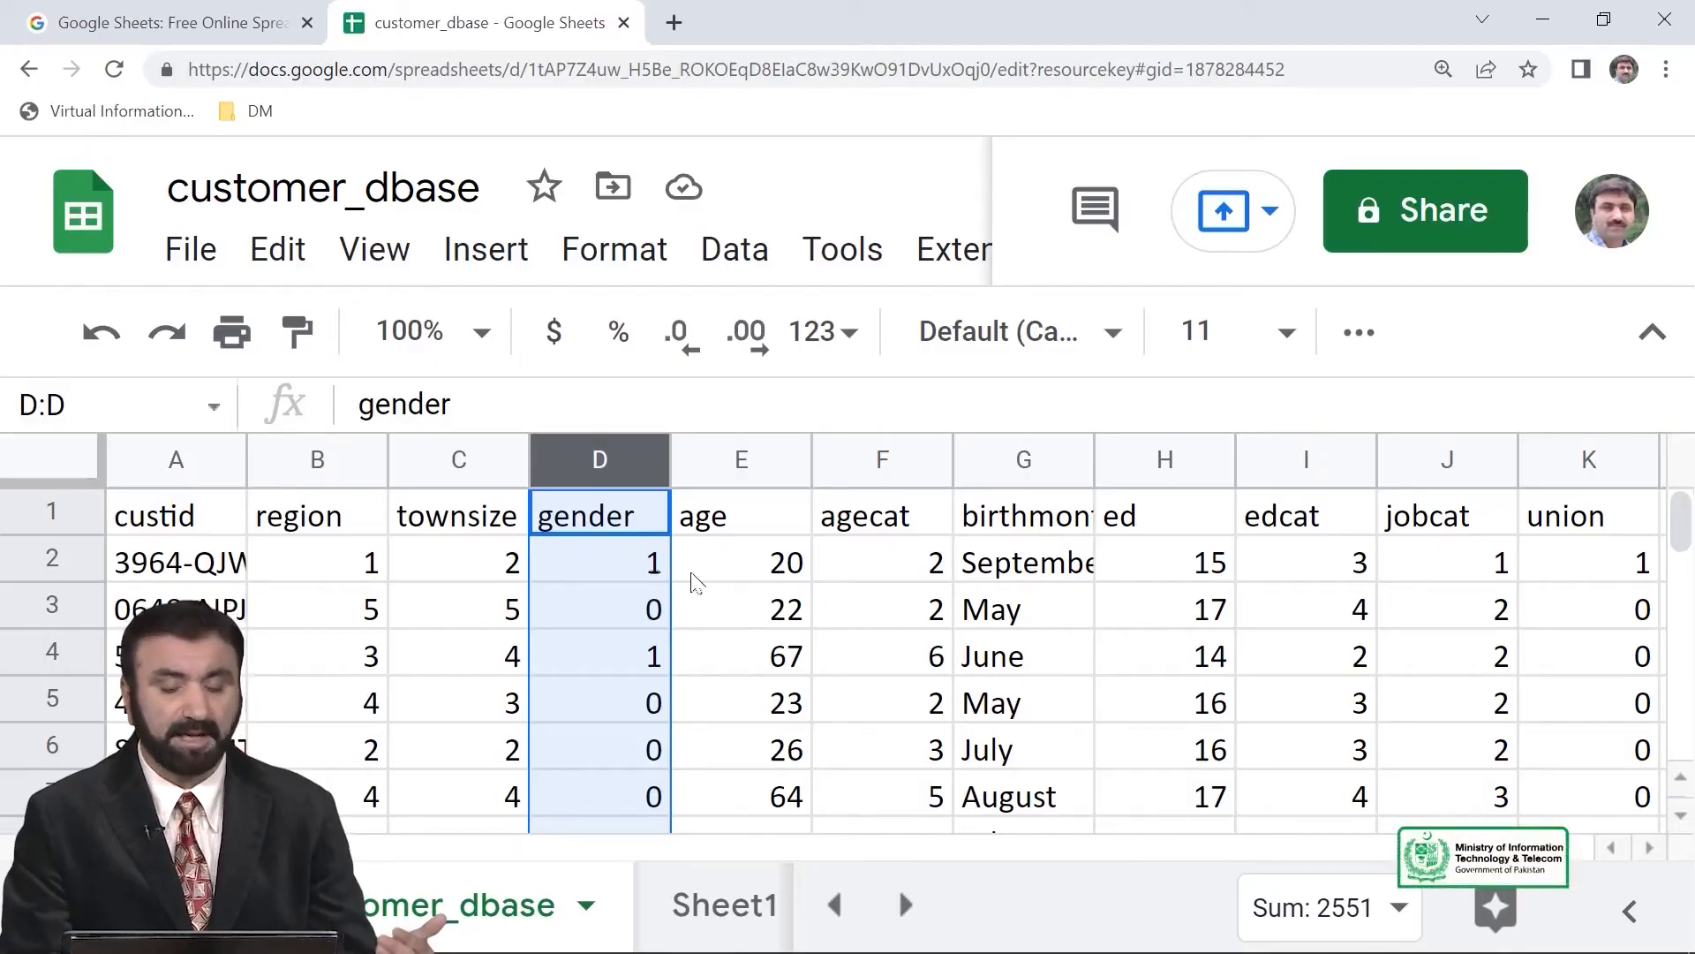
{"action": "left_click", "coordinate": [599, 702]}
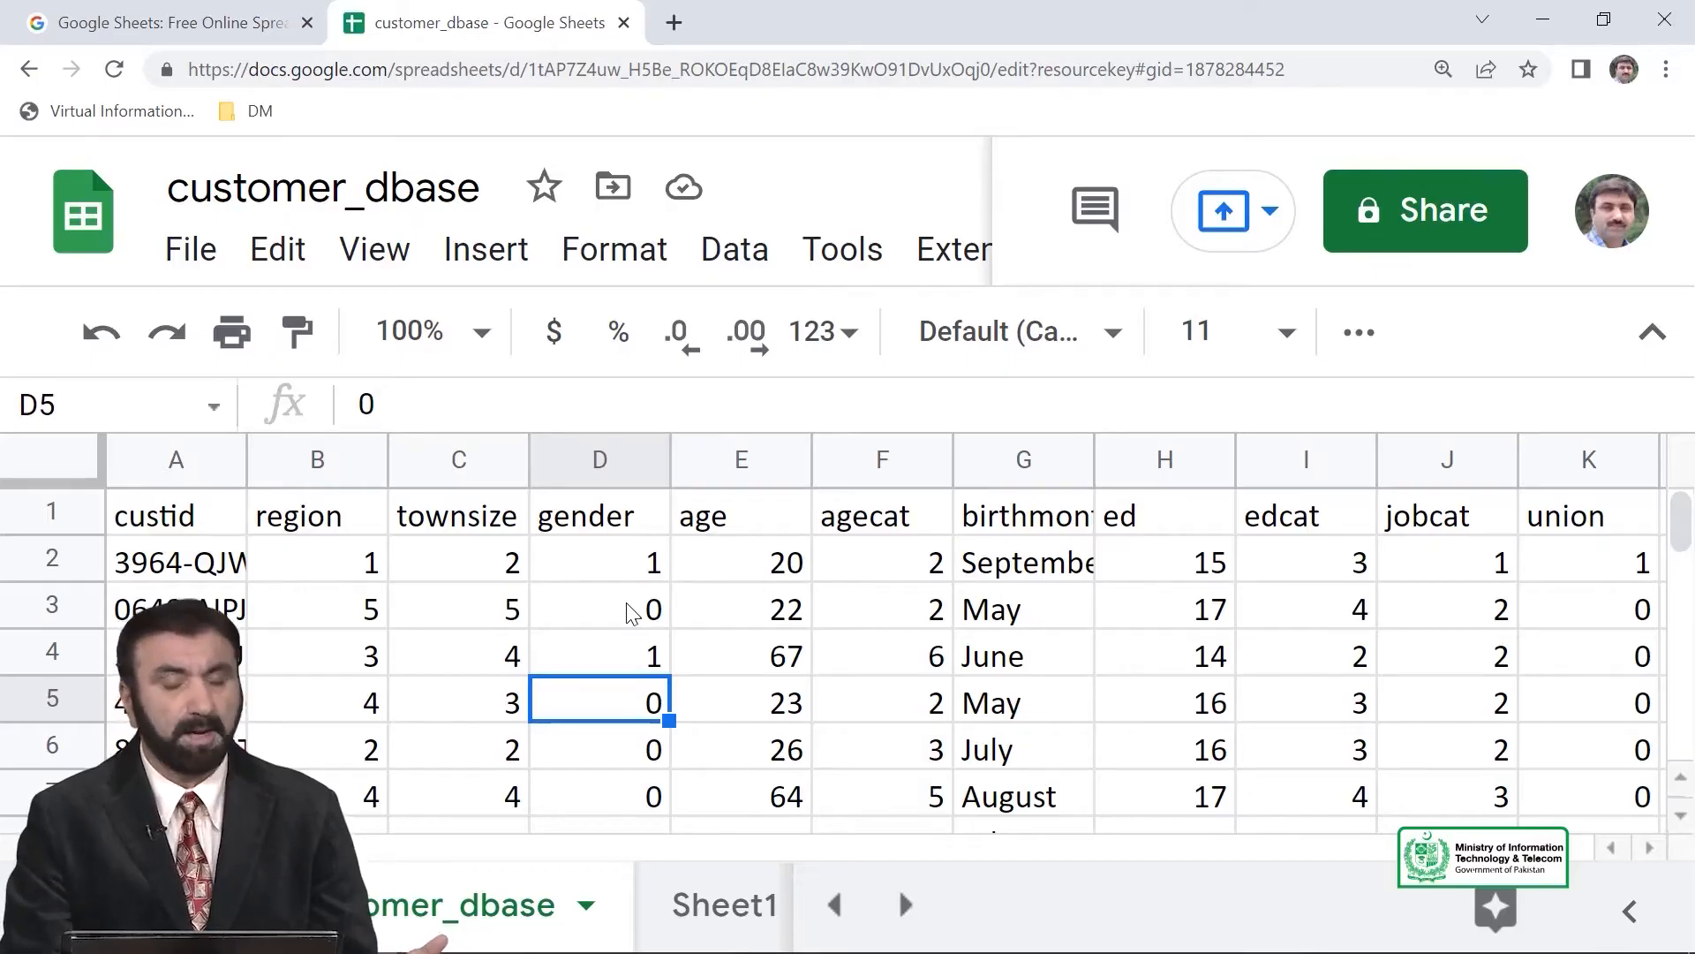
{"action": "left_click", "coordinate": [635, 568]}
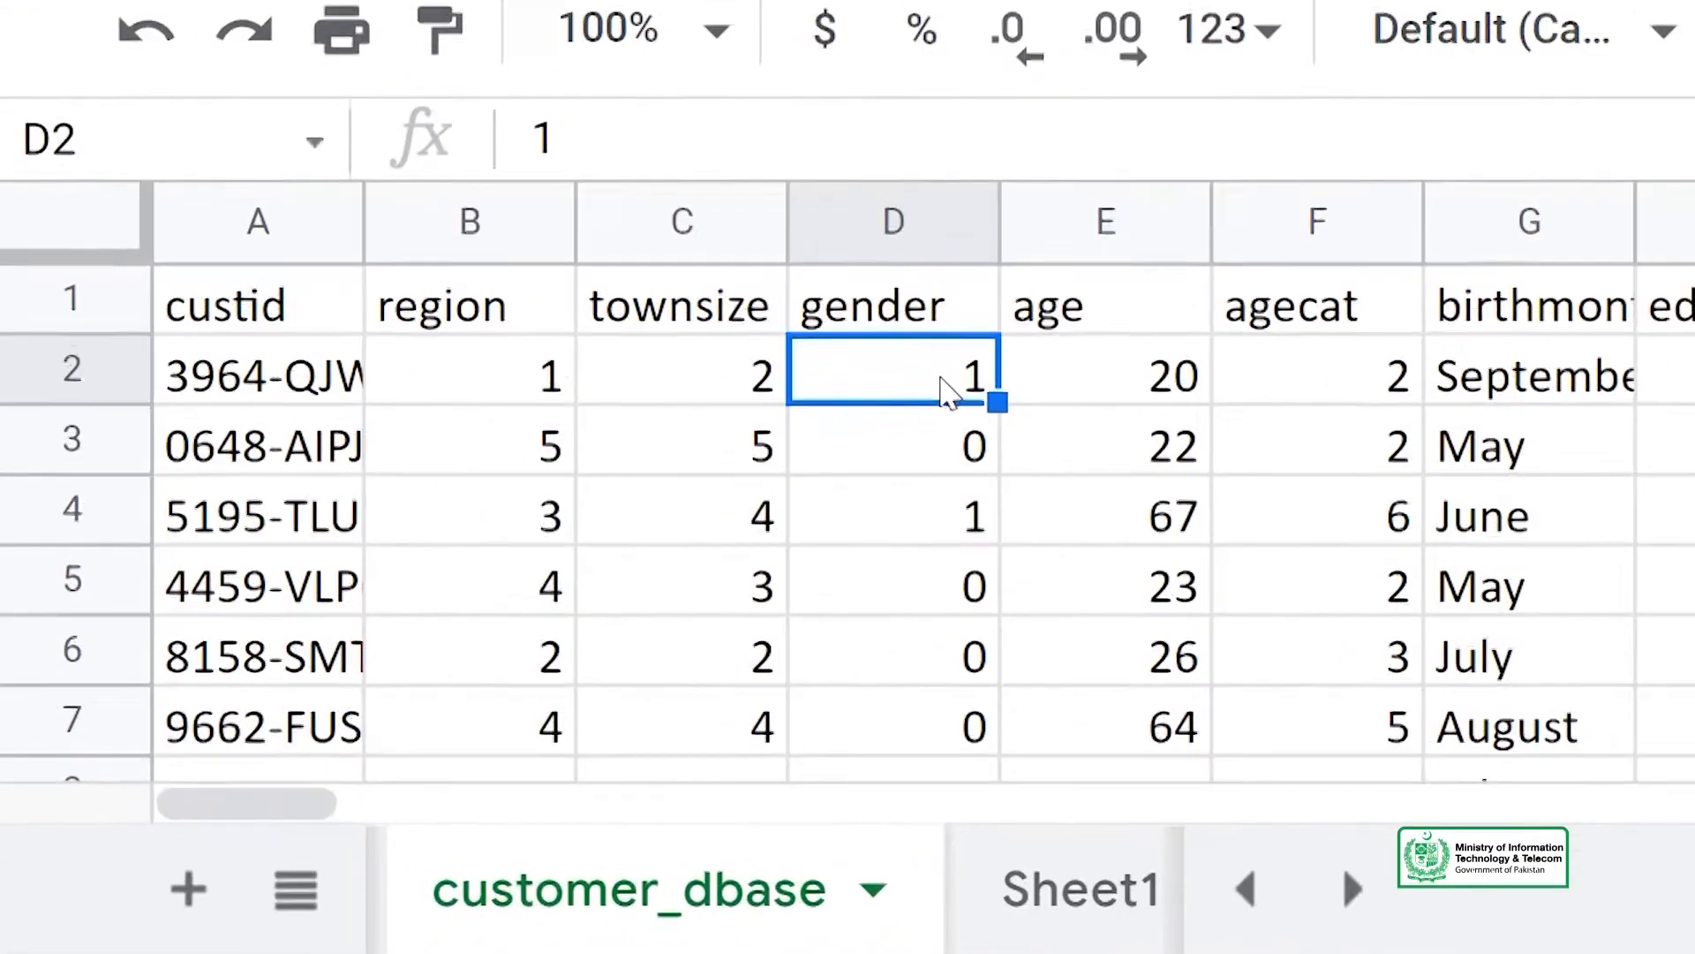
{"action": "left_click", "coordinate": [88, 367]}
{"action": "left_click", "coordinate": [87, 431]}
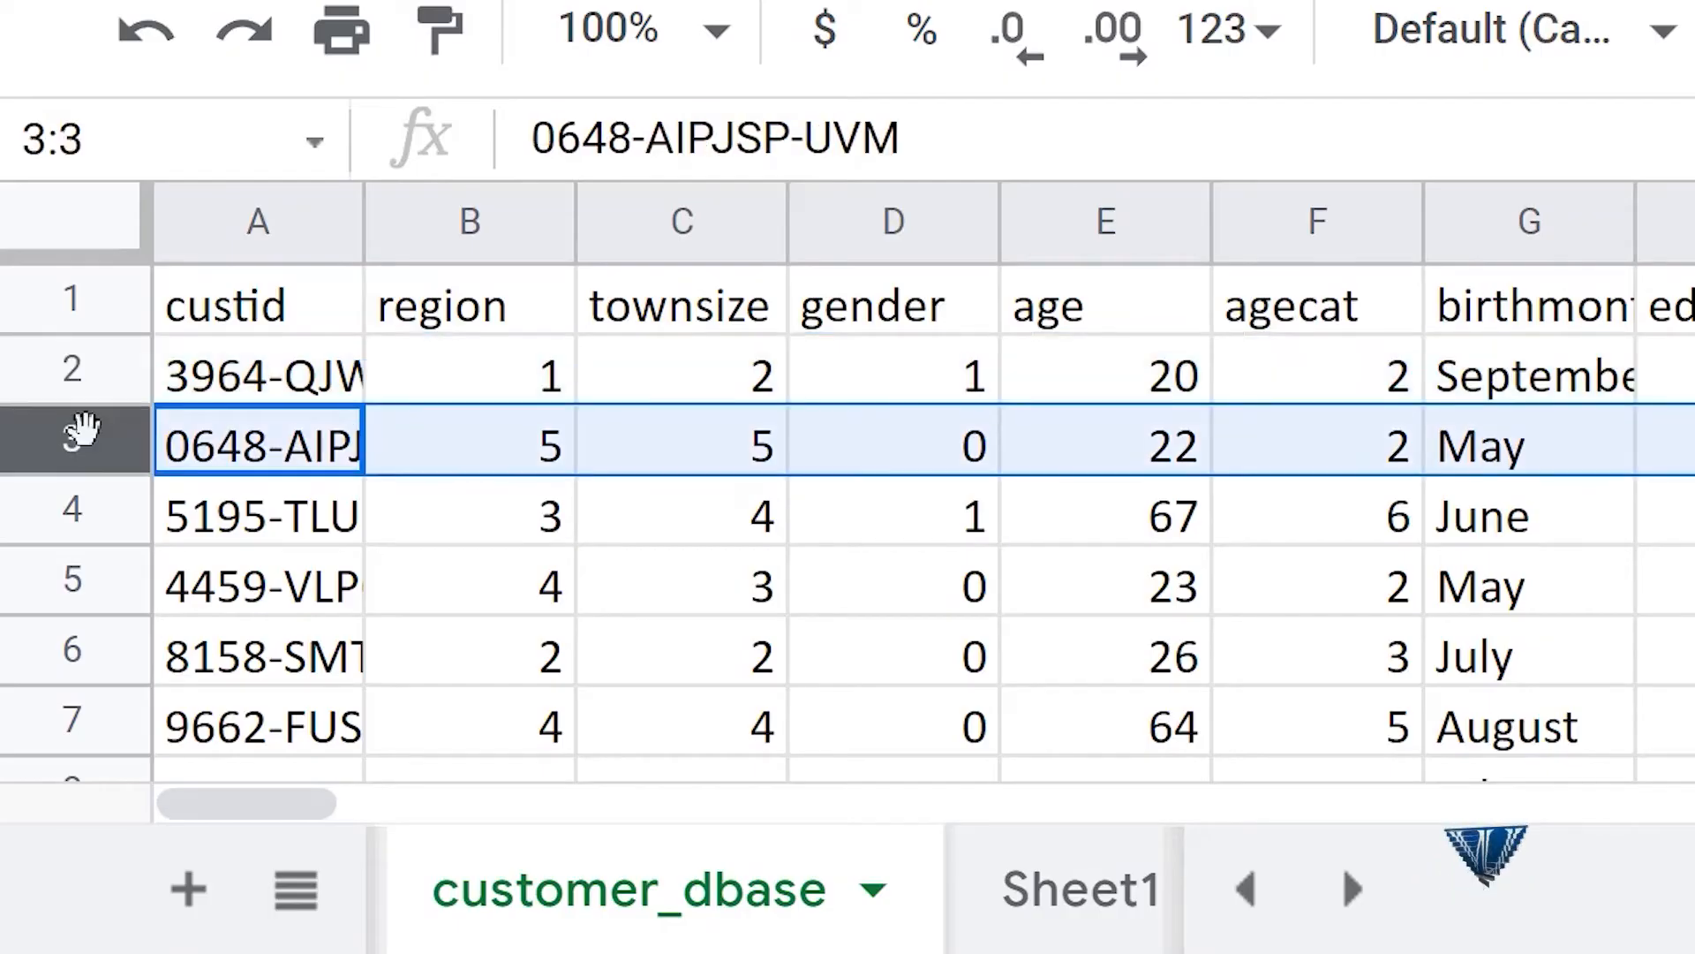
{"action": "left_click", "coordinate": [86, 516]}
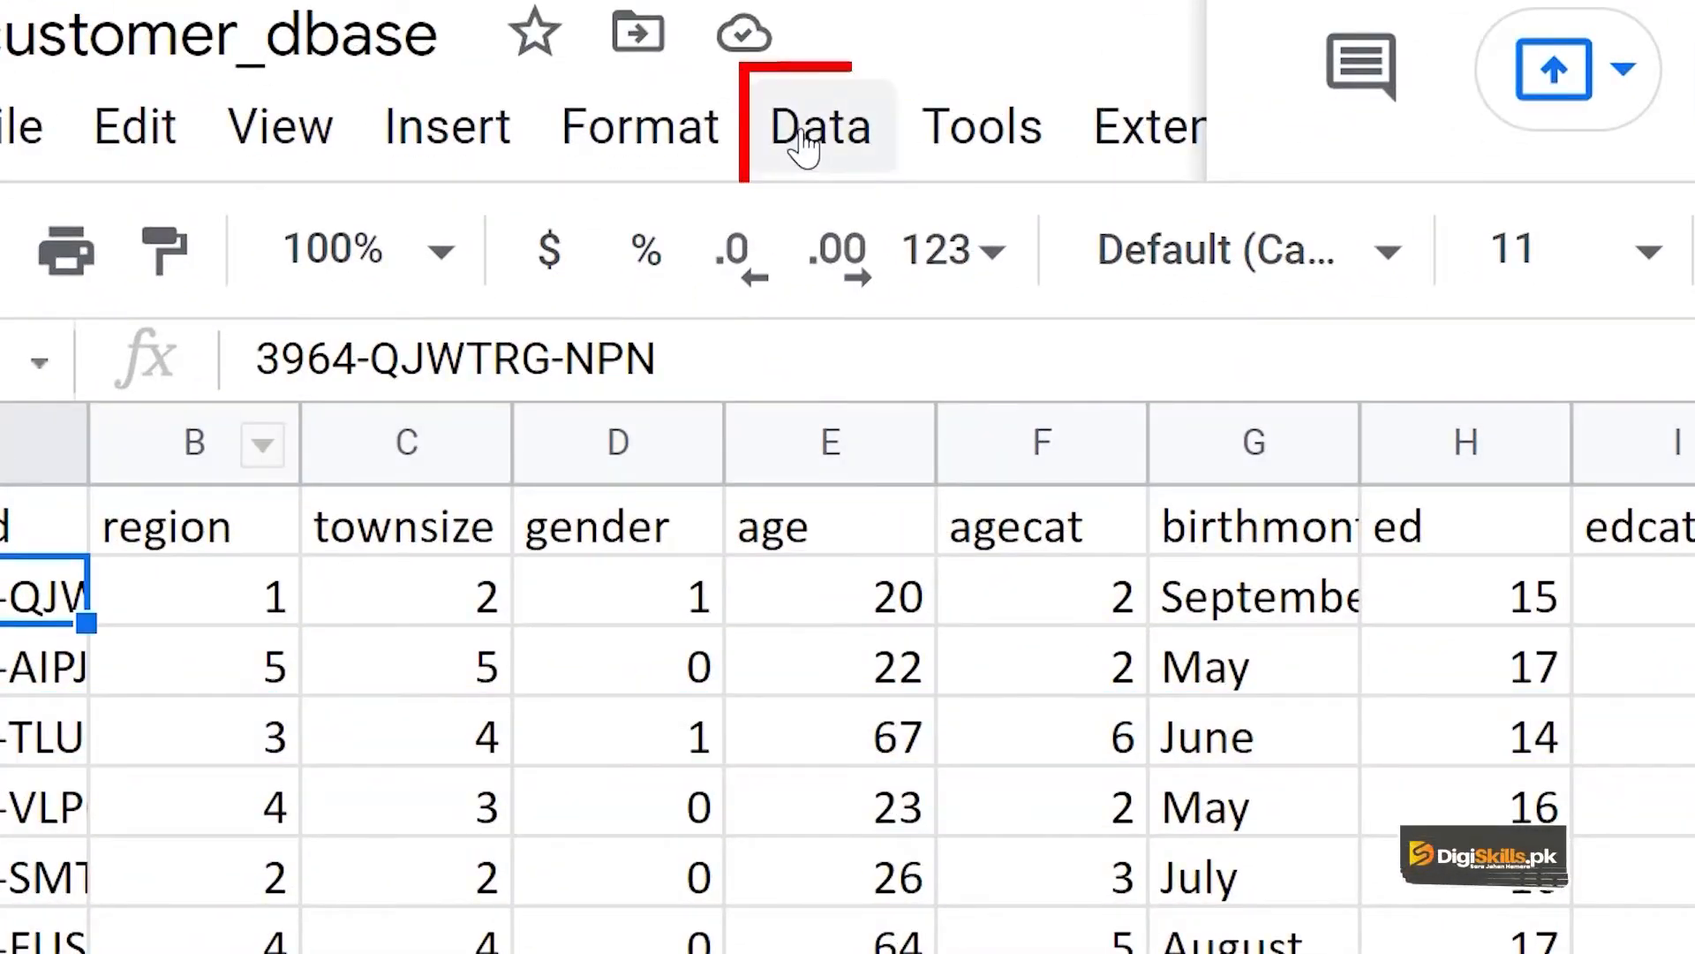
{"action": "left_click", "coordinate": [804, 148]}
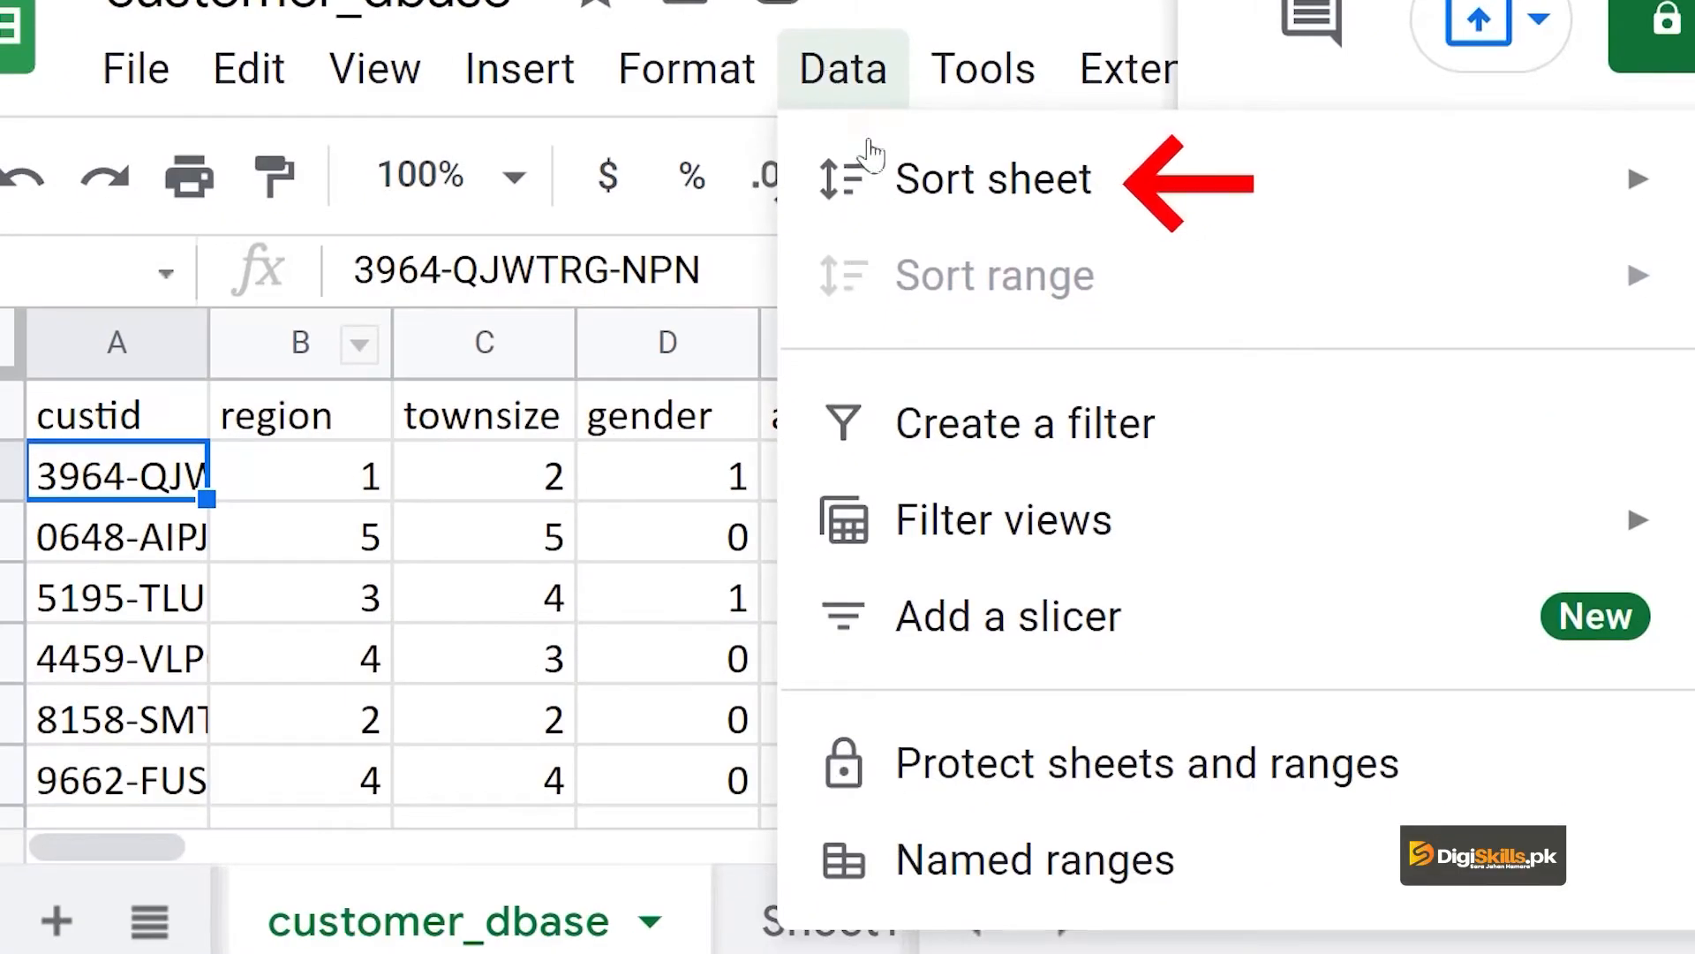
{"action": "mouse_move", "coordinate": [916, 183]}
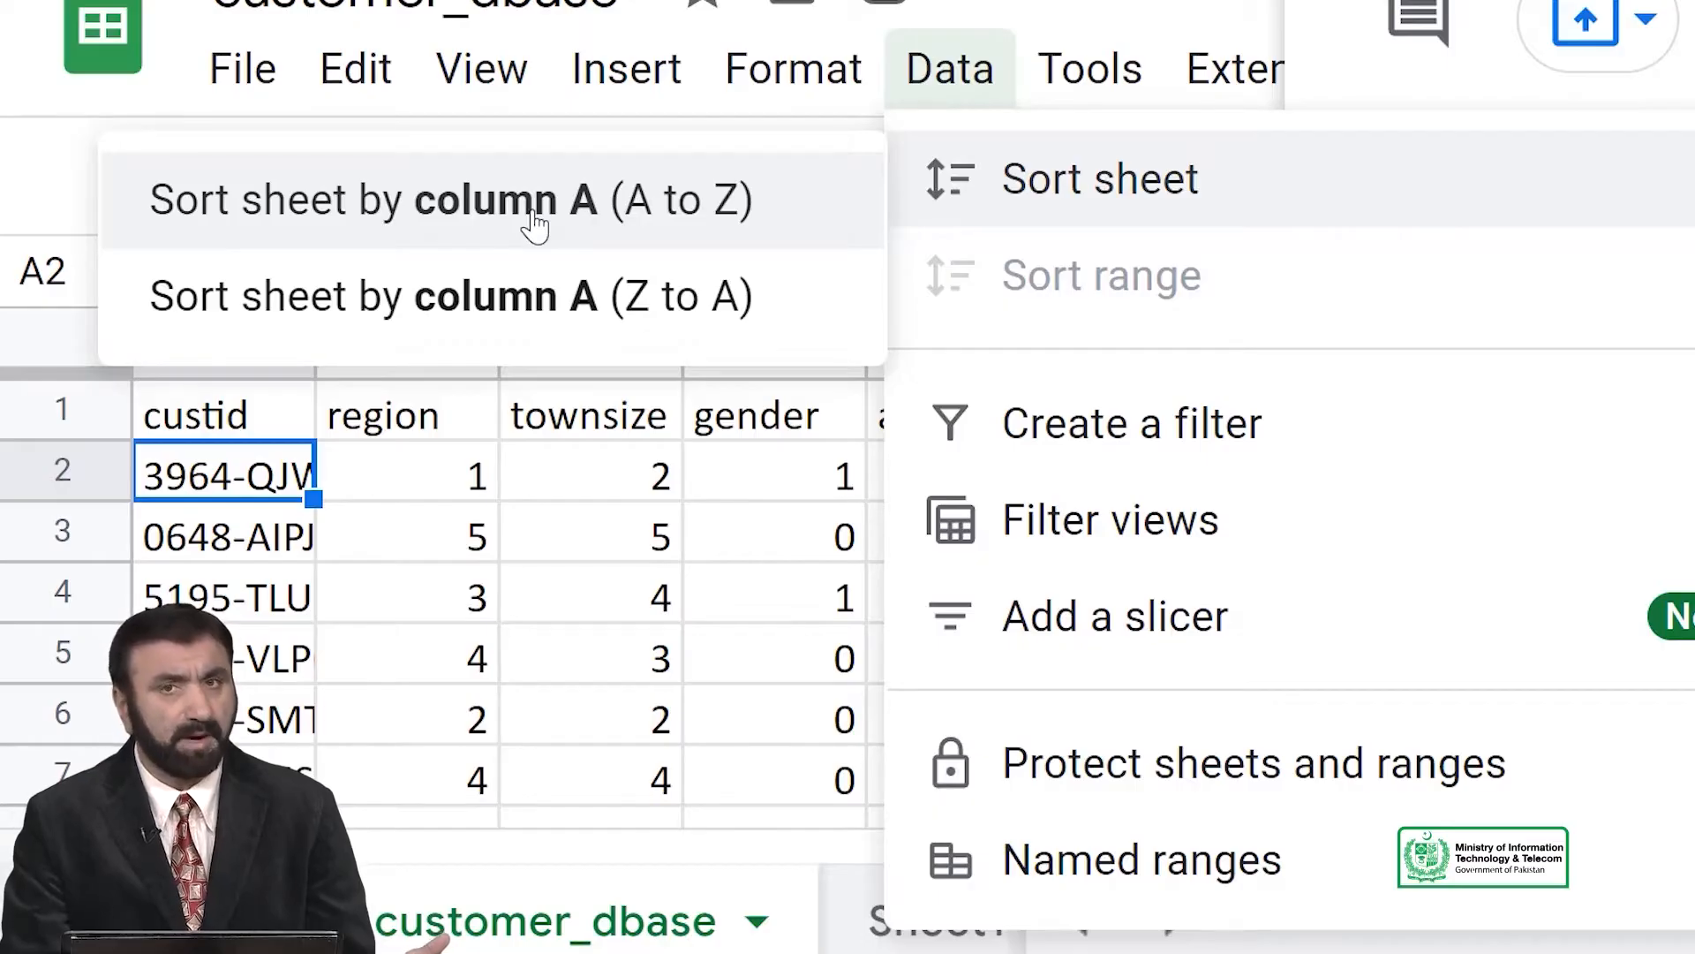
{"action": "left_click", "coordinate": [474, 521]}
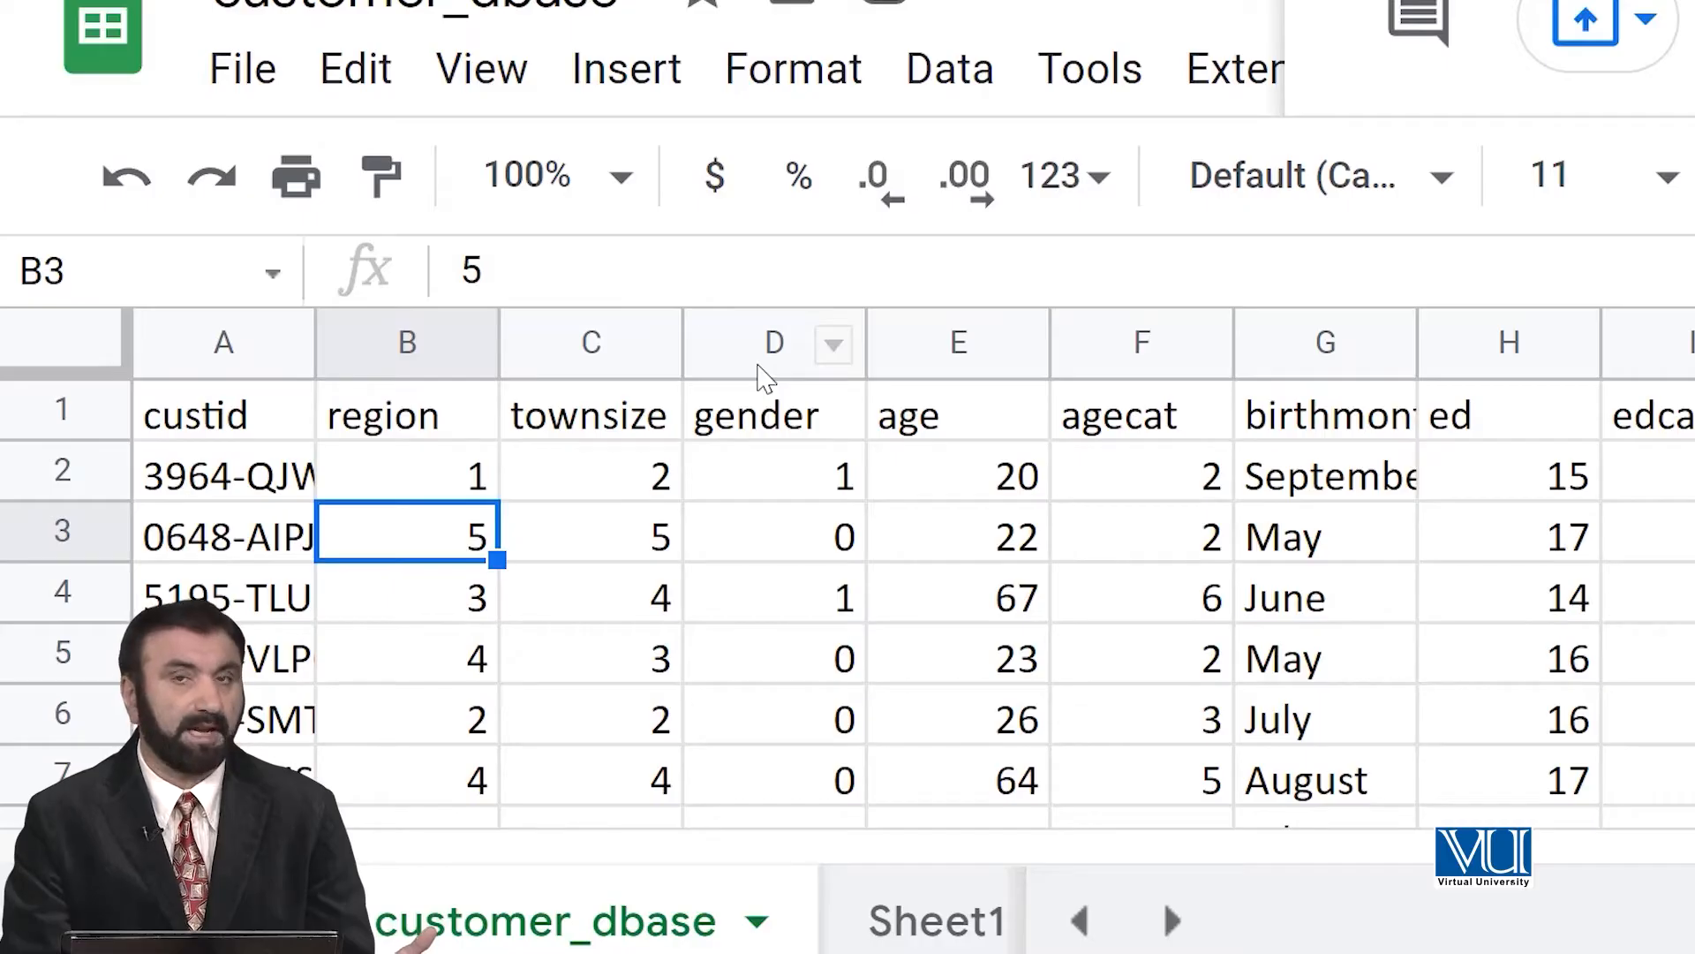
Review the gender values in column D and sort the whole sheet by that column from A to Z.
{"action": "left_click", "coordinate": [765, 435]}
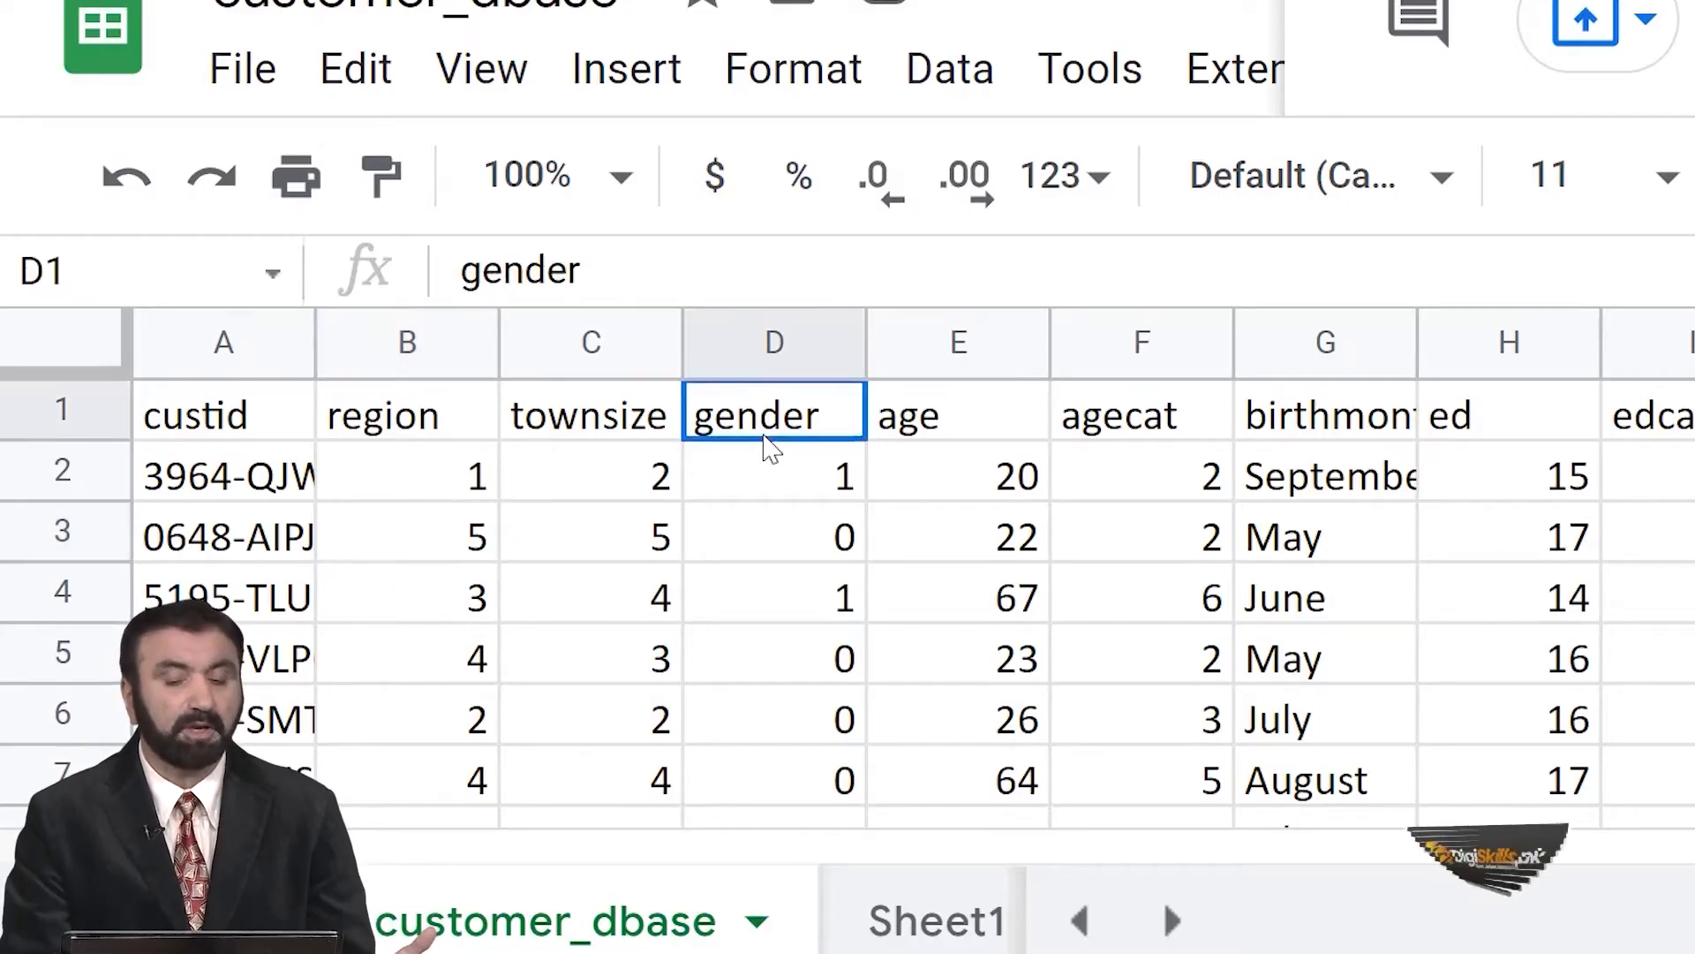
{"action": "left_click", "coordinate": [764, 507]}
{"action": "left_click", "coordinate": [776, 607]}
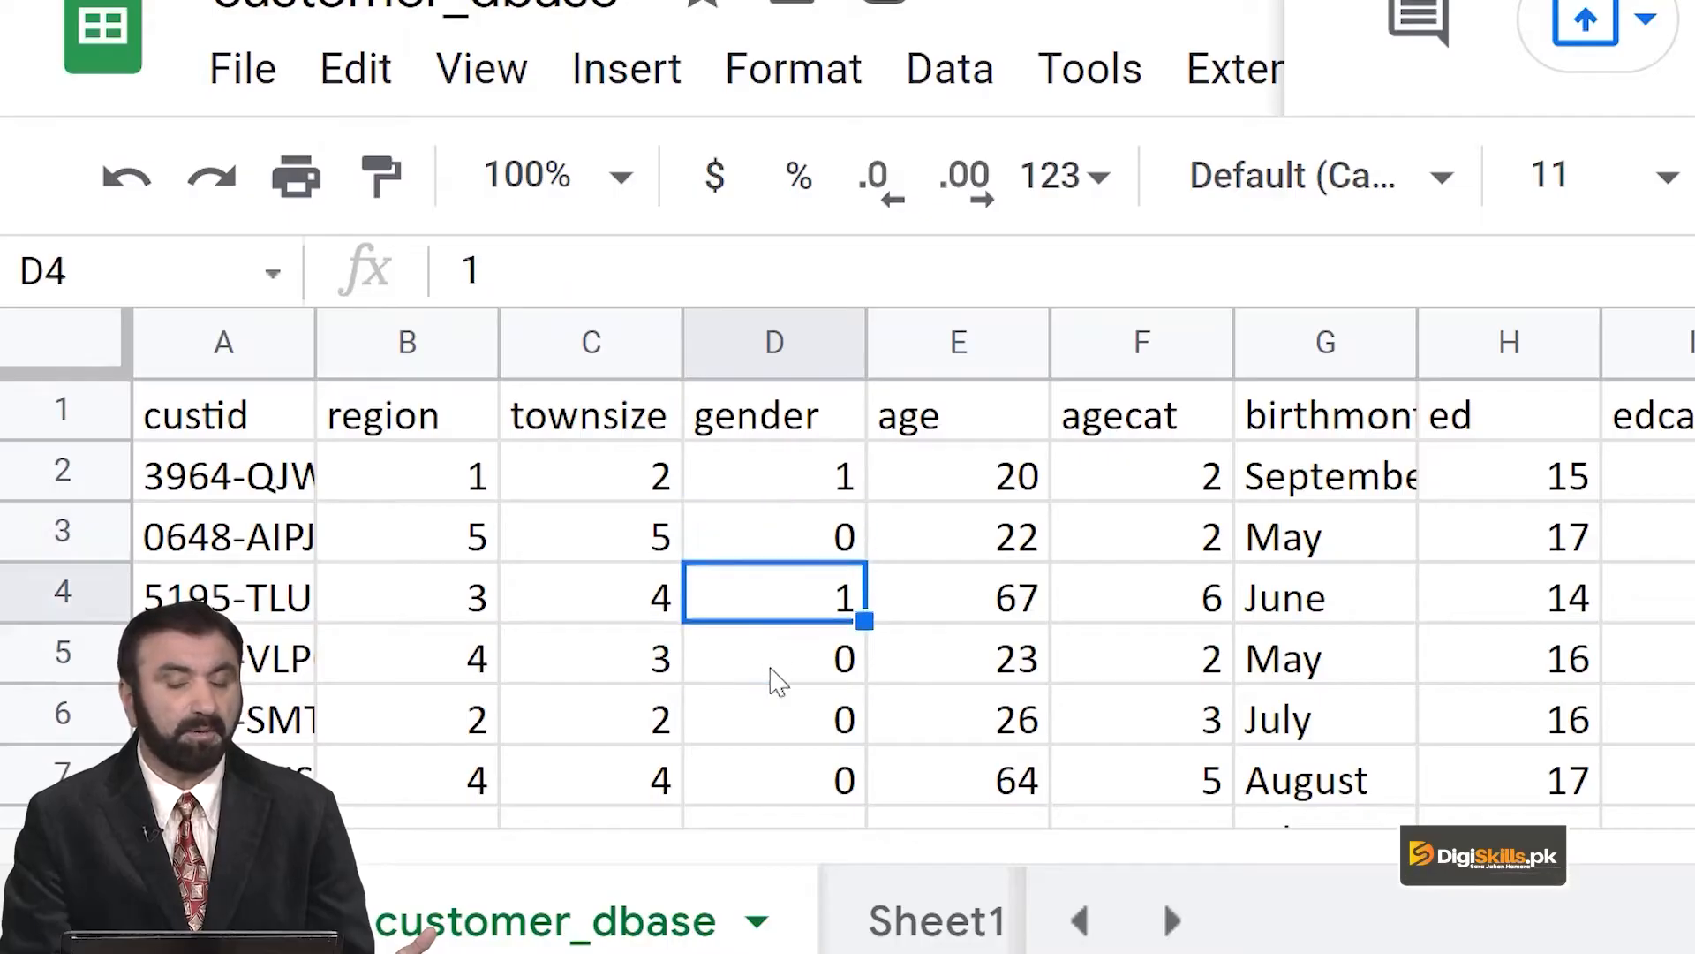
{"action": "left_click", "coordinate": [780, 671]}
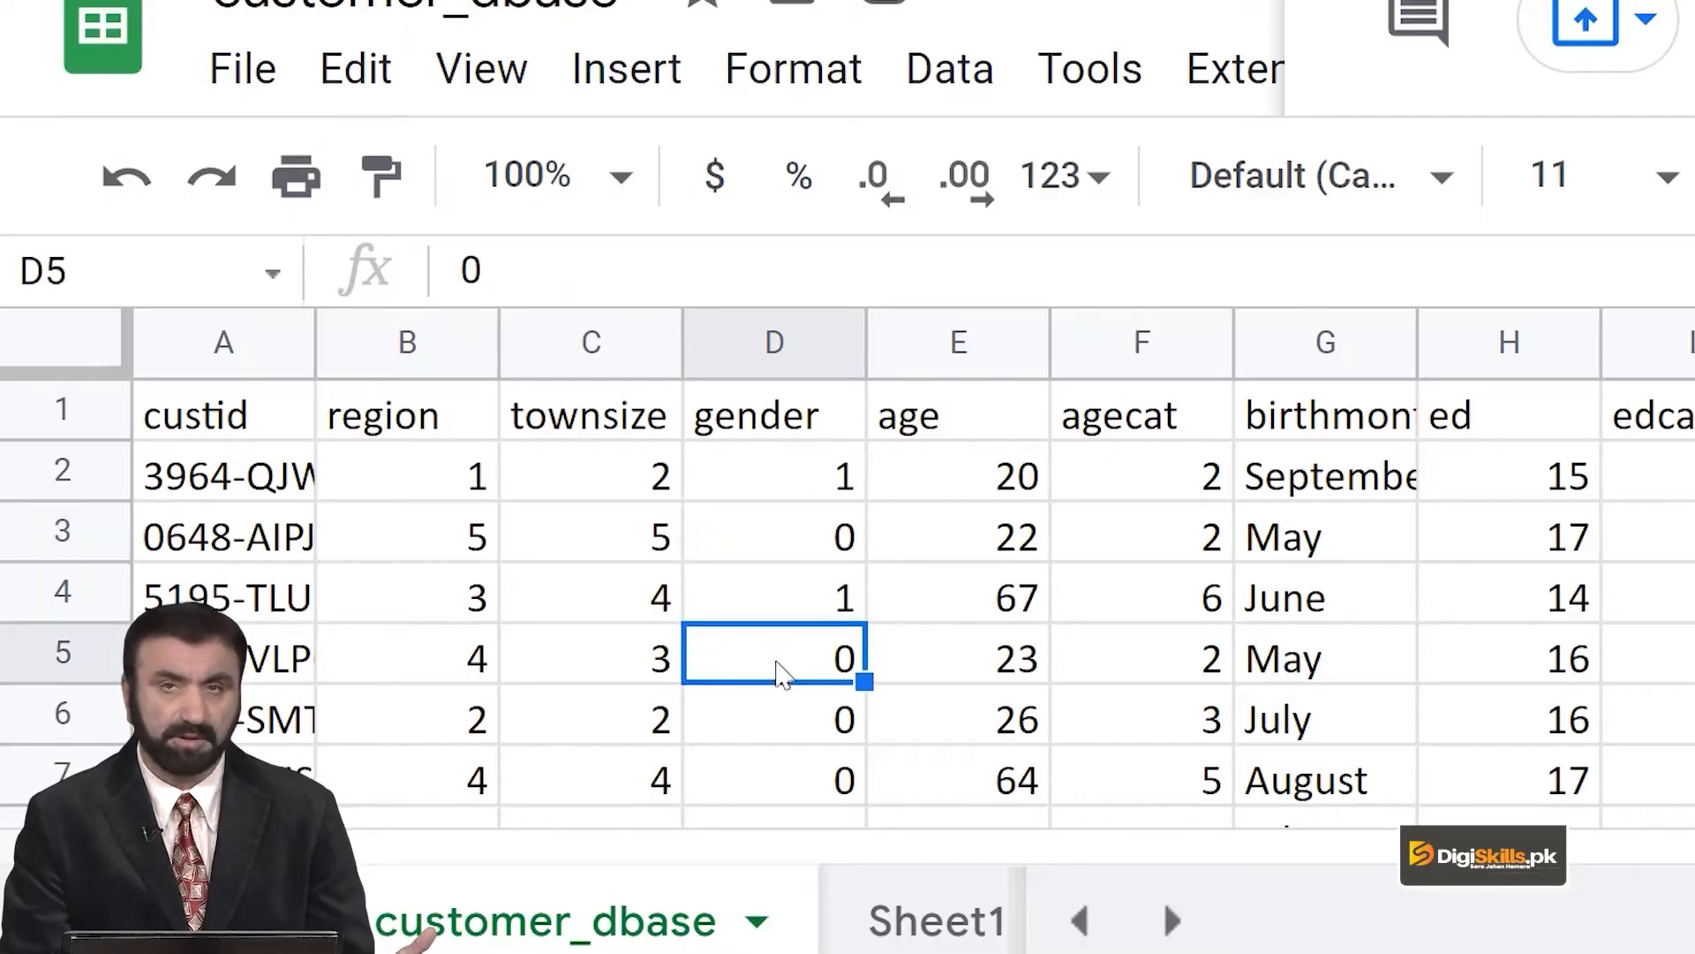
{"action": "left_click", "coordinate": [796, 421]}
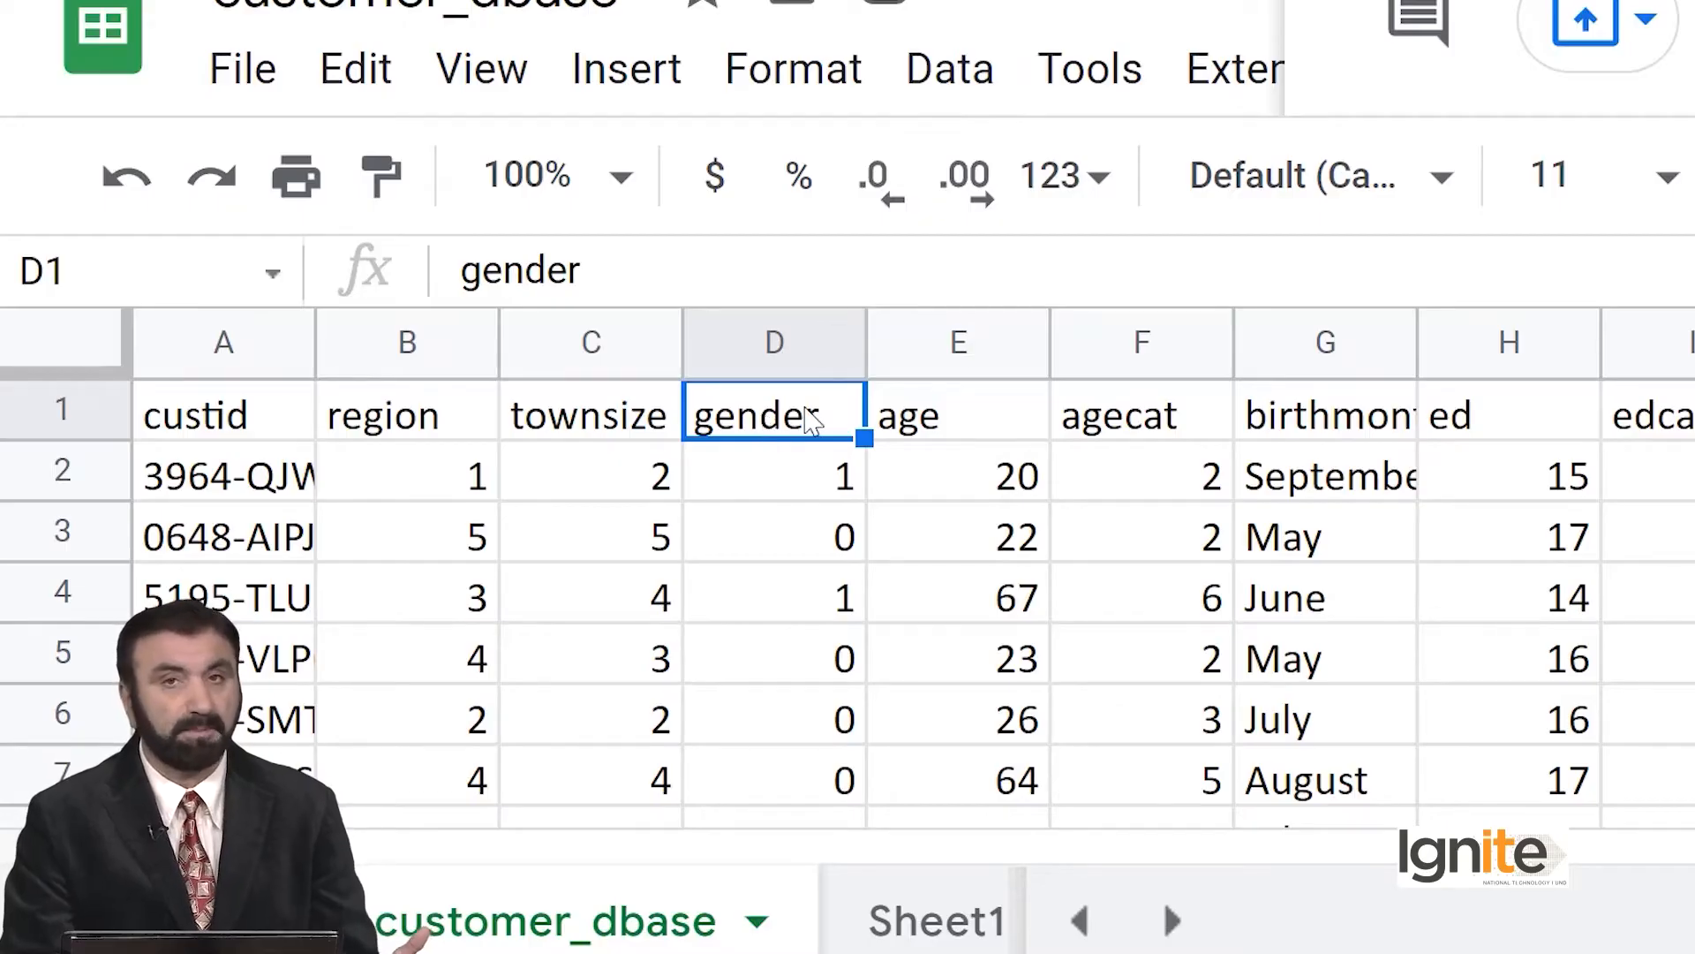
{"action": "left_click", "coordinate": [954, 71]}
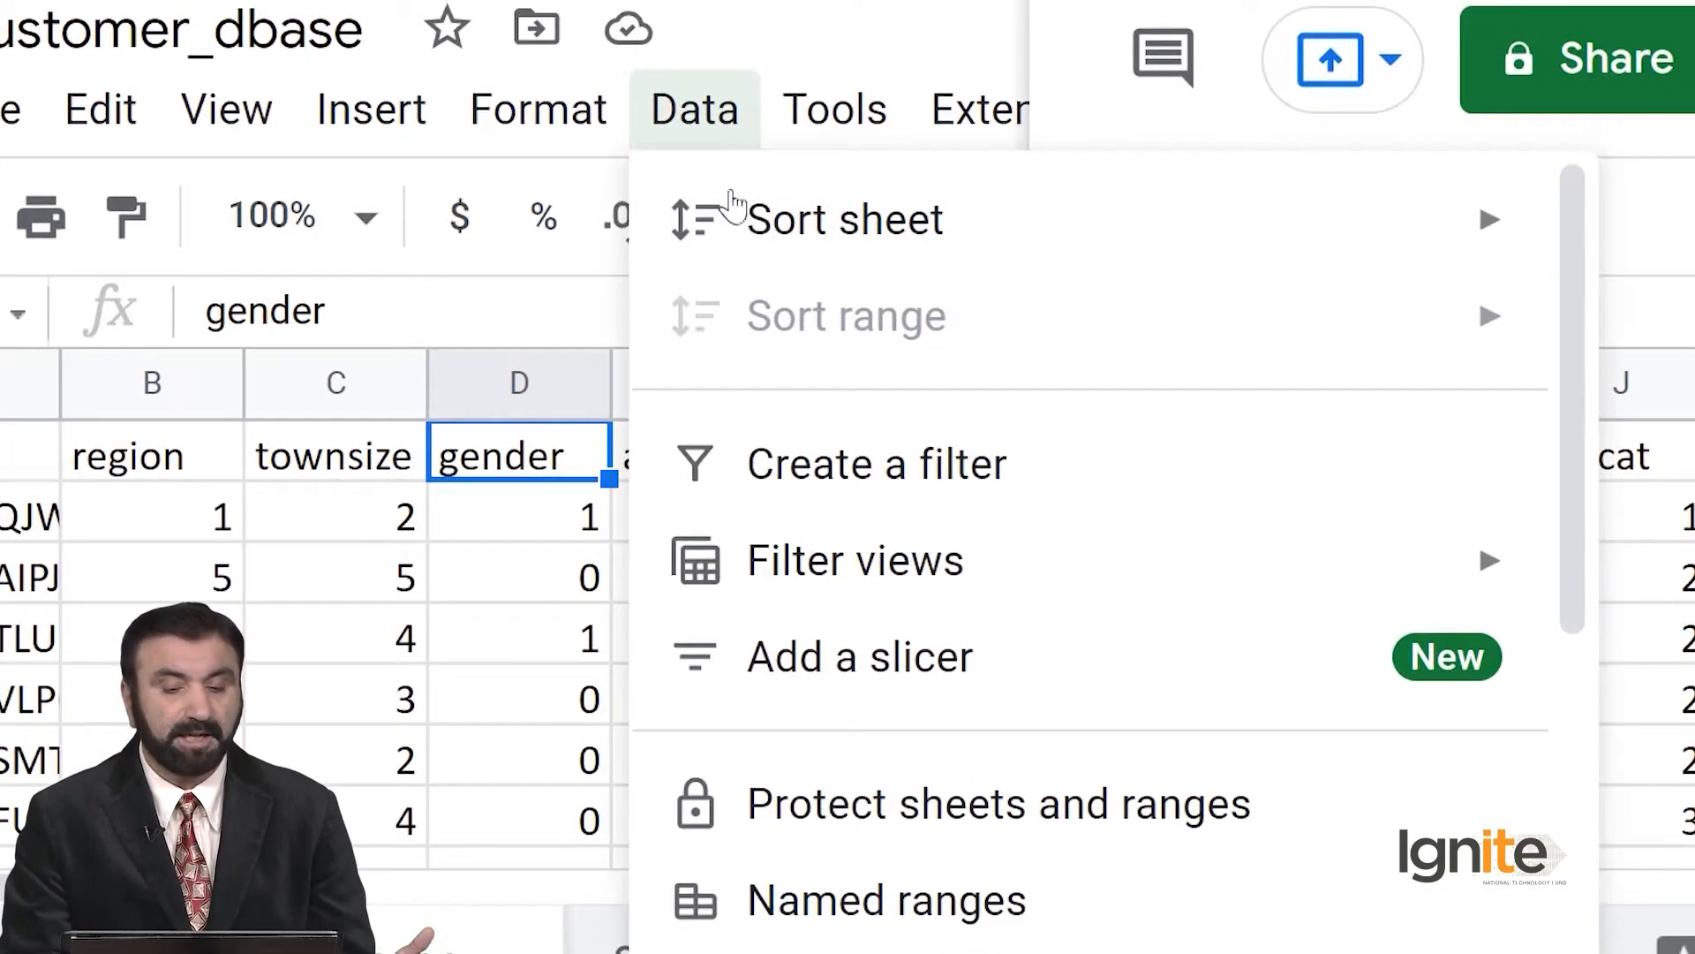
{"action": "mouse_move", "coordinate": [750, 227]}
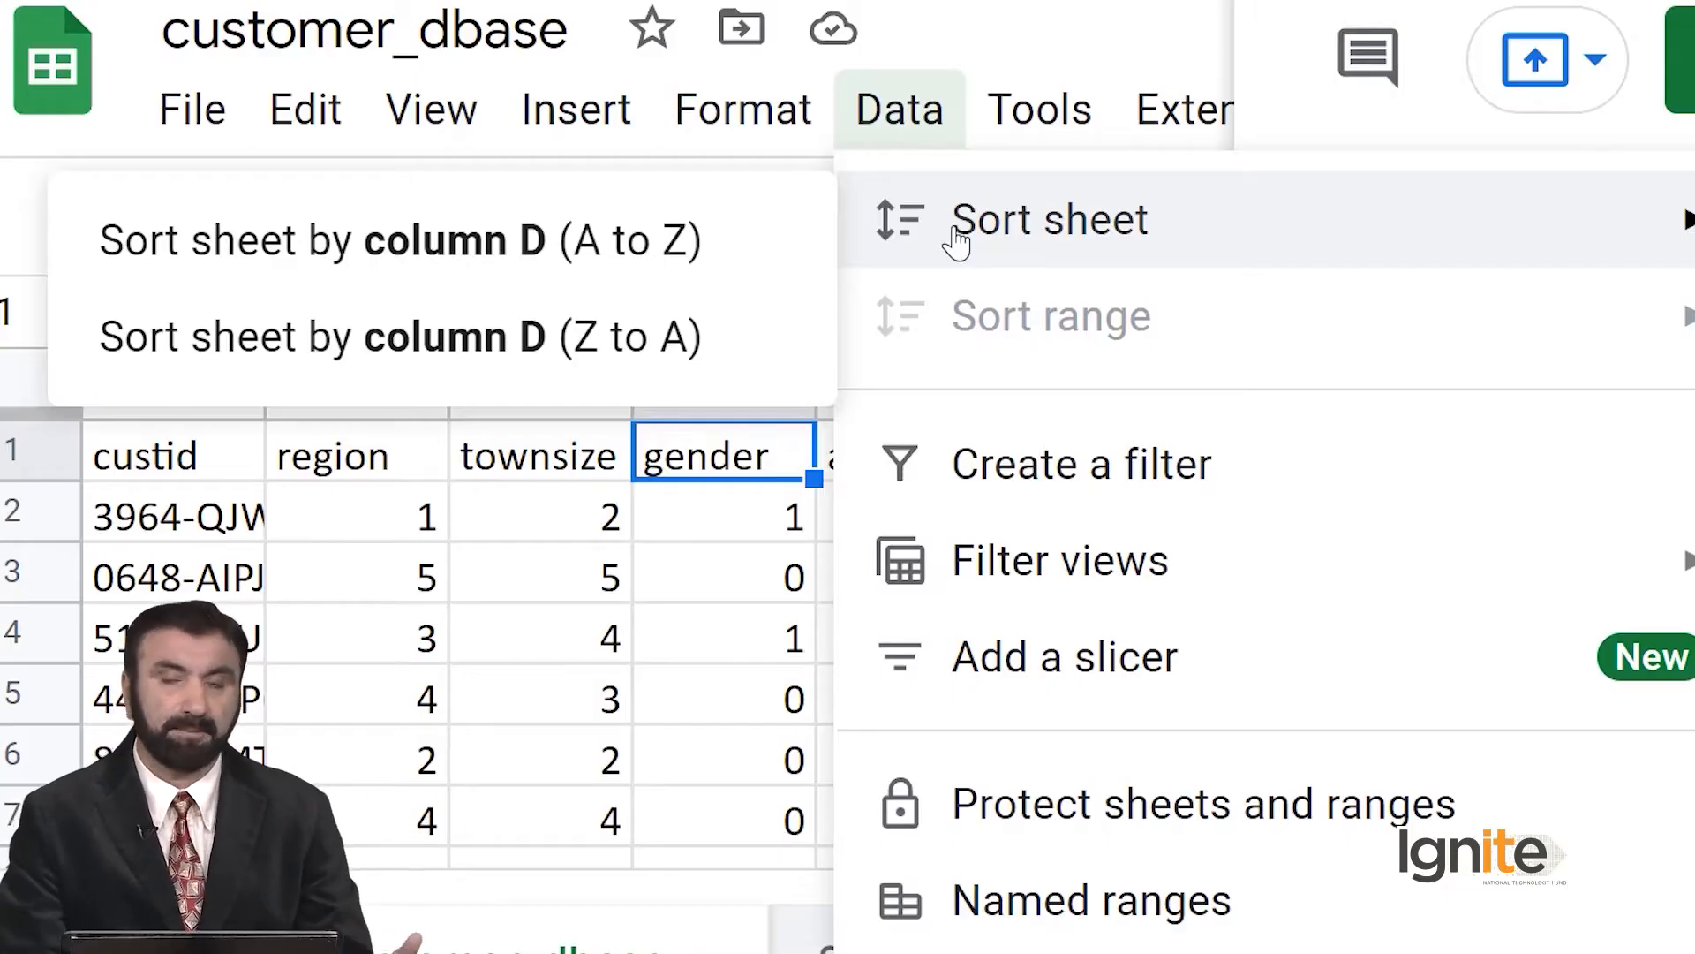
{"action": "mouse_move", "coordinate": [745, 115]}
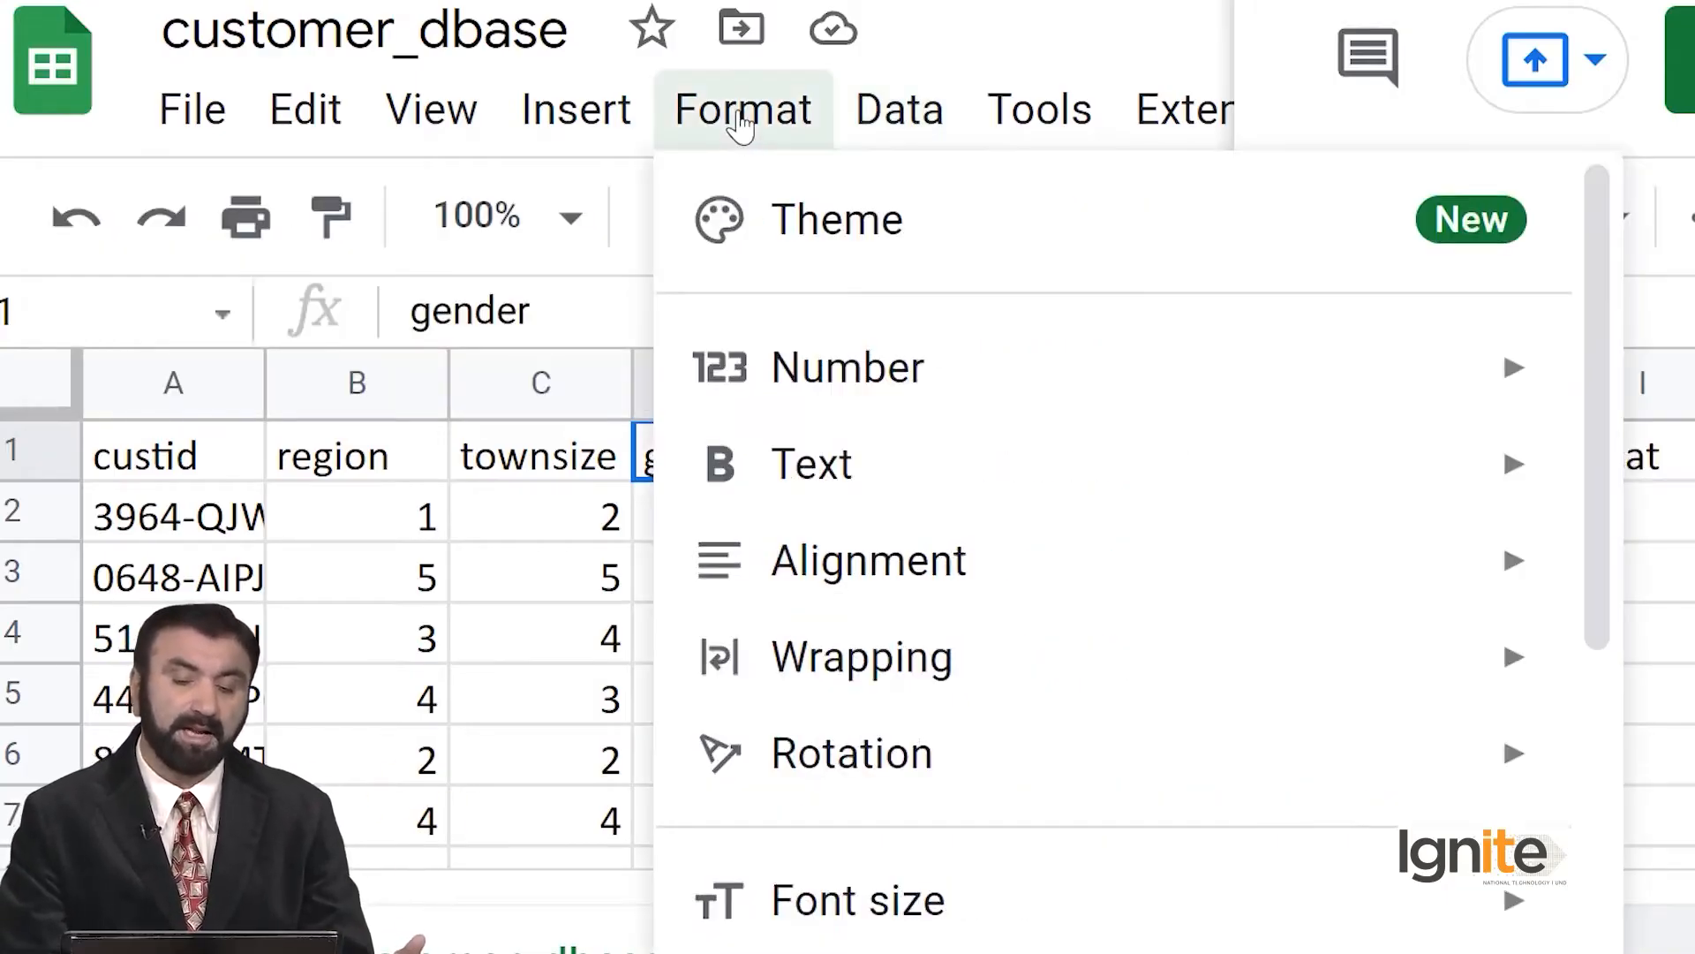
{"action": "mouse_move", "coordinate": [883, 128]}
{"action": "mouse_move", "coordinate": [891, 221]}
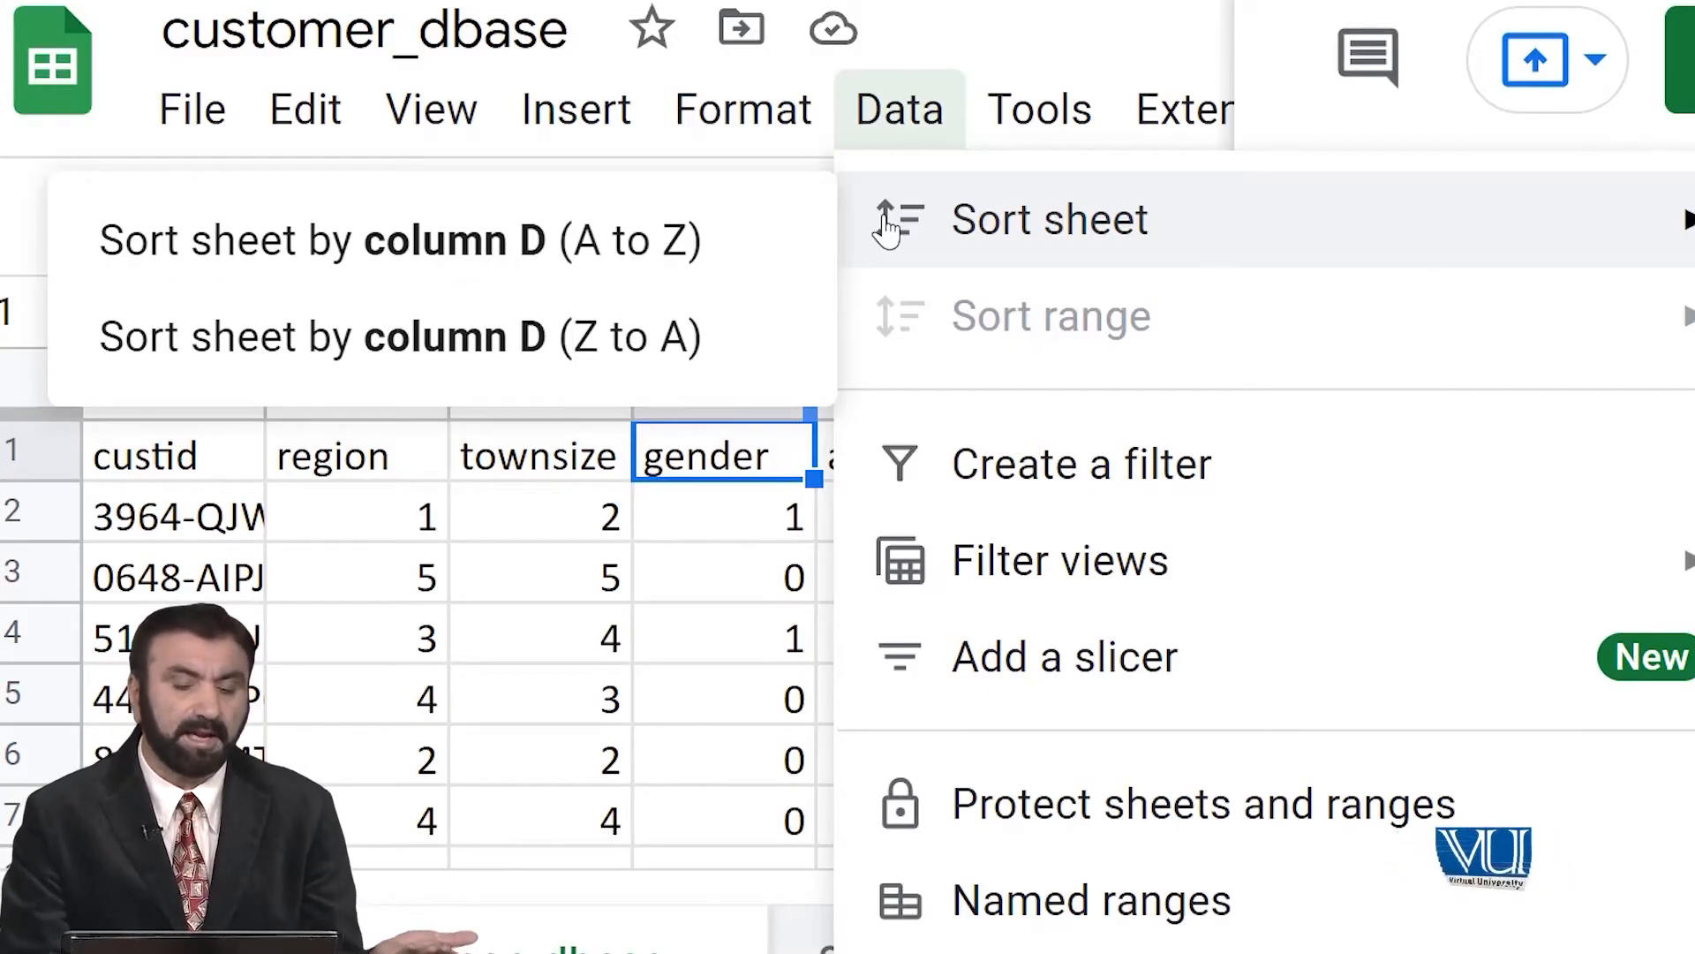
{"action": "left_click", "coordinate": [680, 248]}
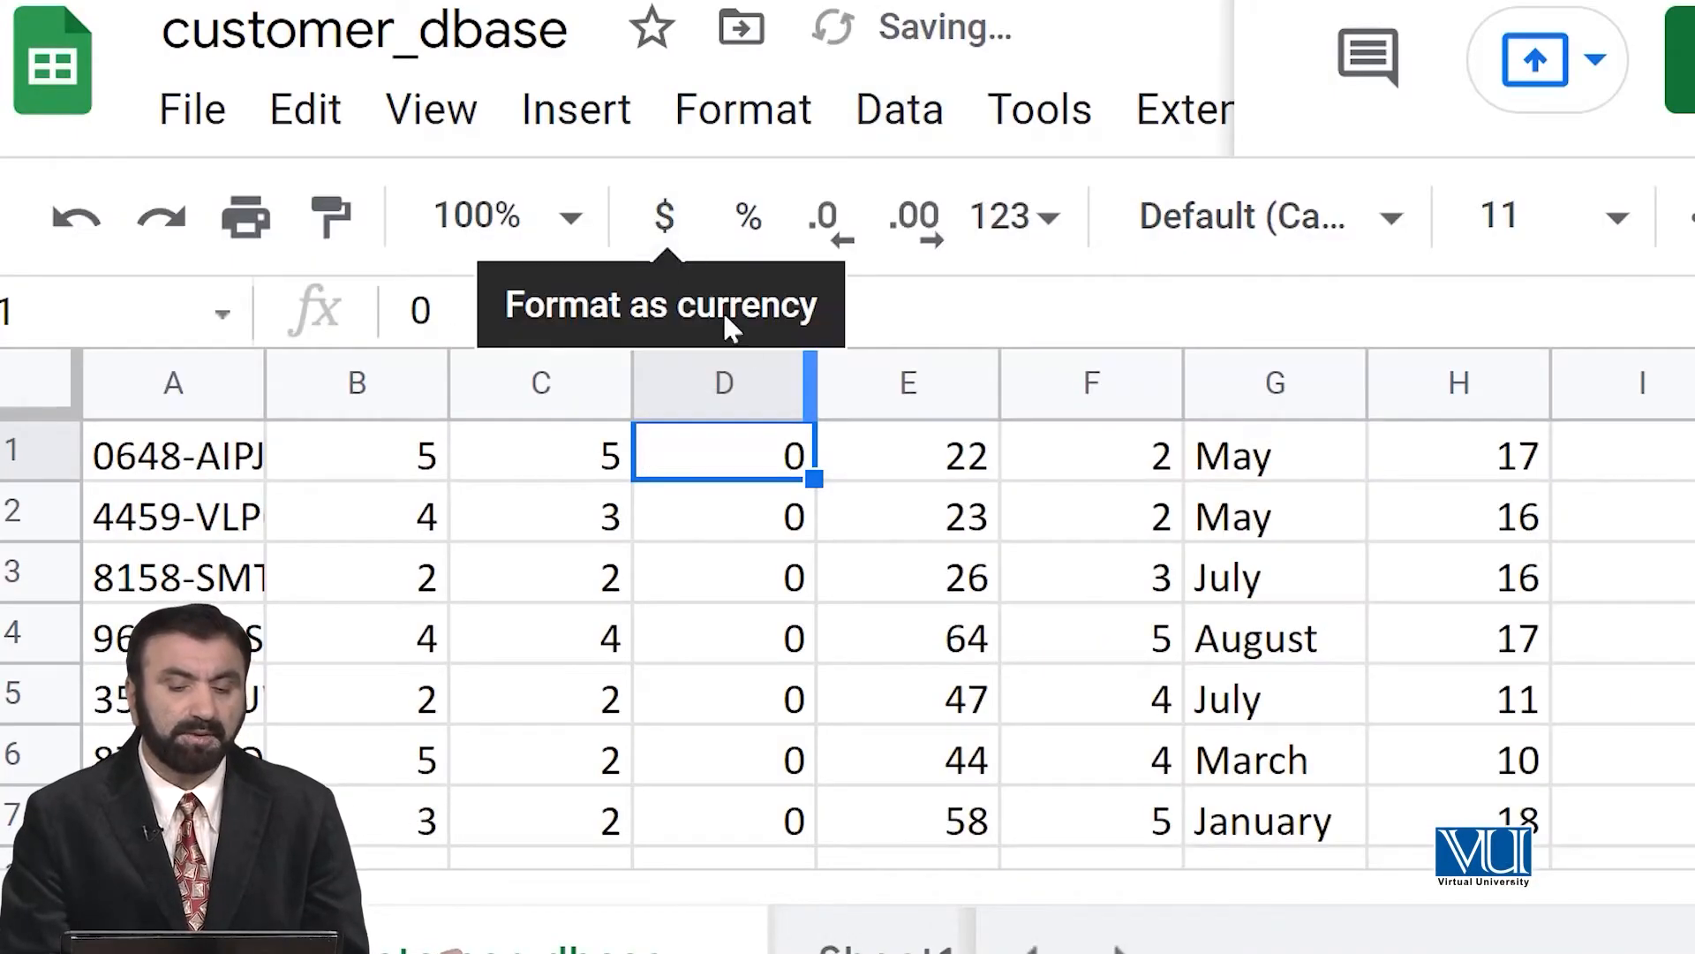
Look through the sorted gender values down the sheet and undo the sort.
{"action": "scroll", "coordinate": [782, 556], "scroll_direction": "down", "scroll_amount": 1}
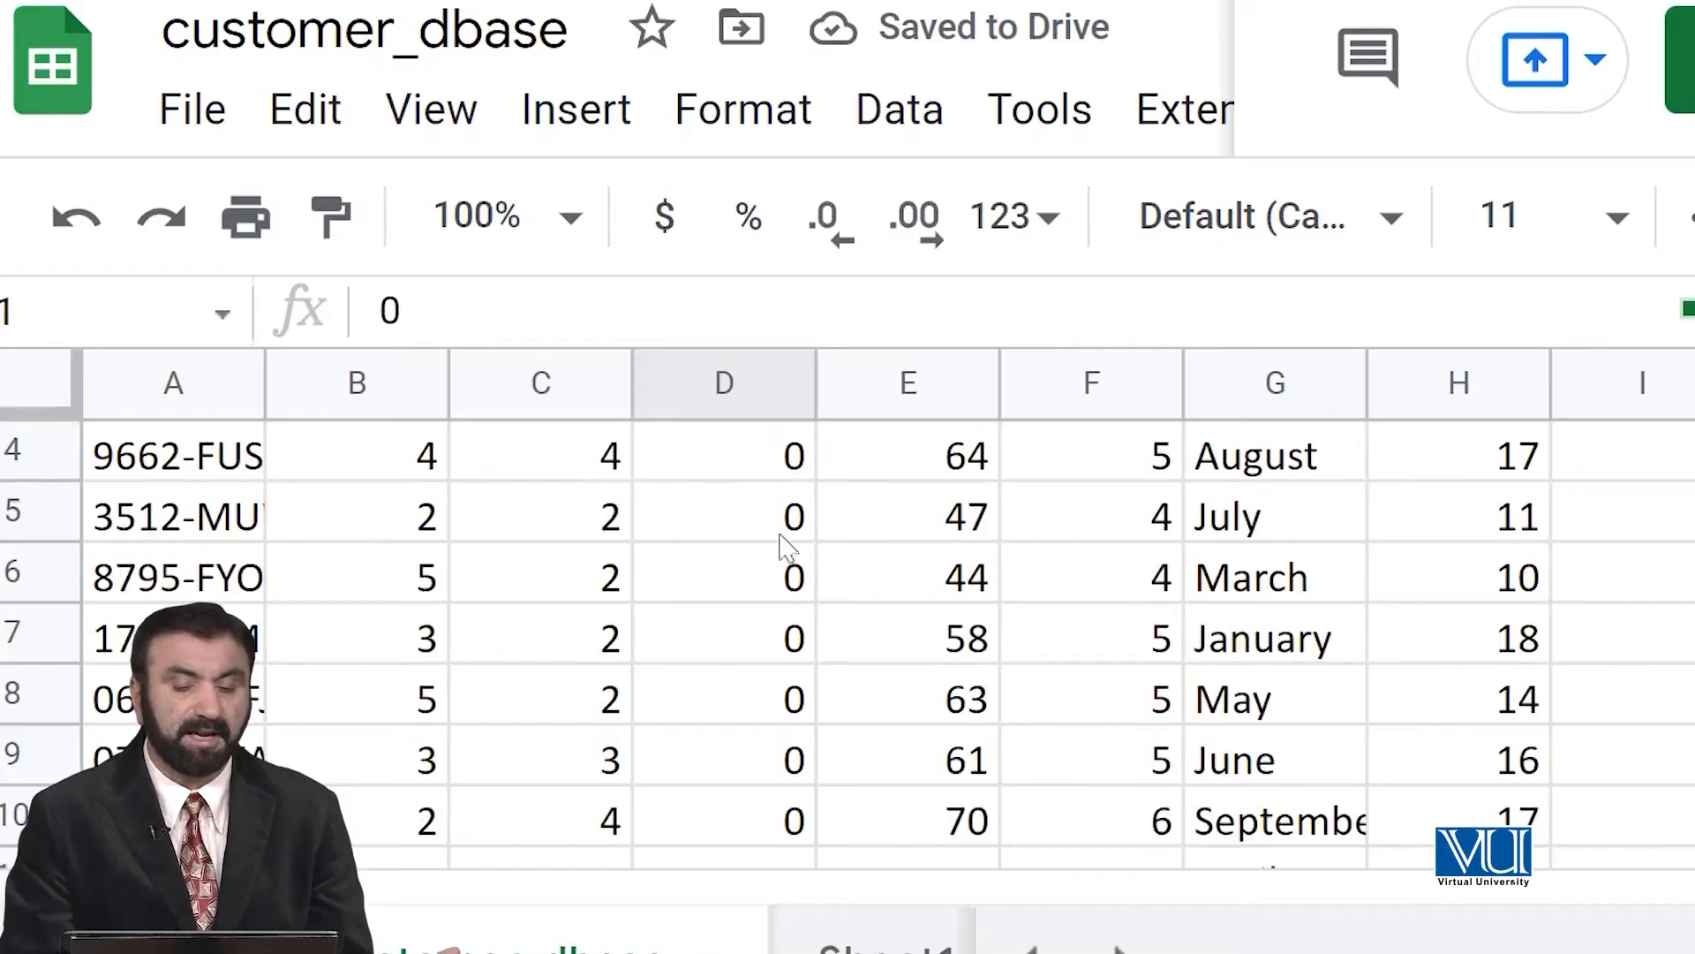
{"action": "scroll", "coordinate": [777, 539], "scroll_direction": "up", "scroll_amount": 1}
{"action": "scroll", "coordinate": [782, 530], "scroll_direction": "down", "scroll_amount": 20}
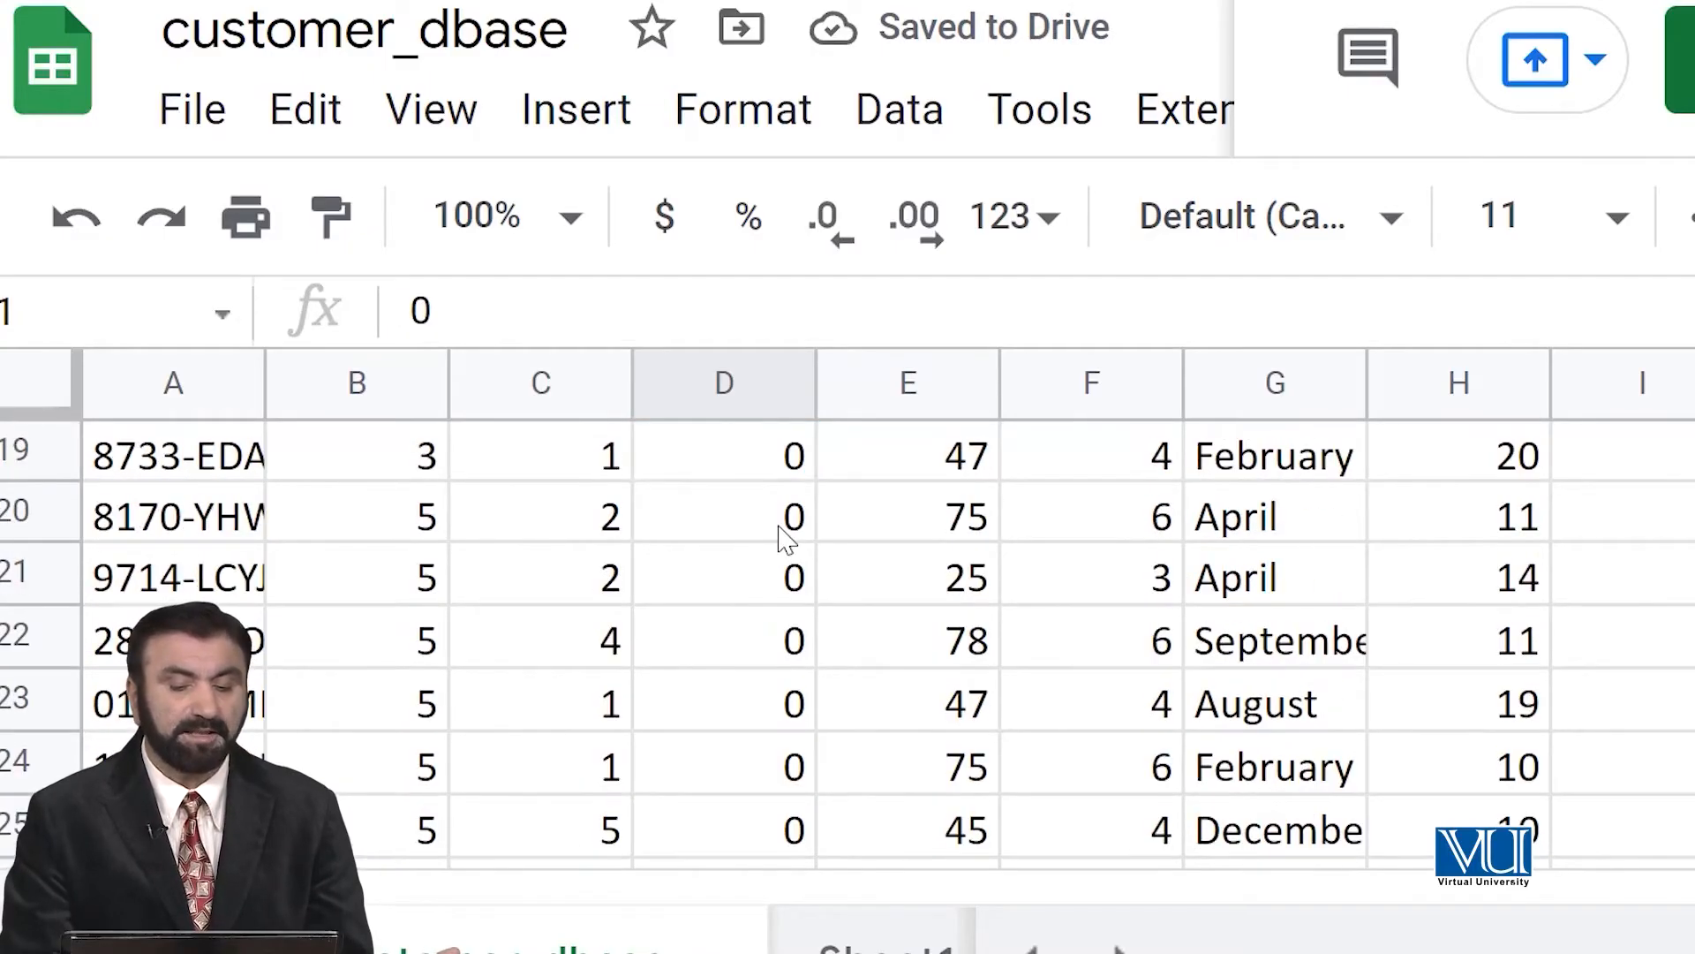
{"action": "scroll", "coordinate": [782, 534], "scroll_direction": "down", "scroll_amount": 20}
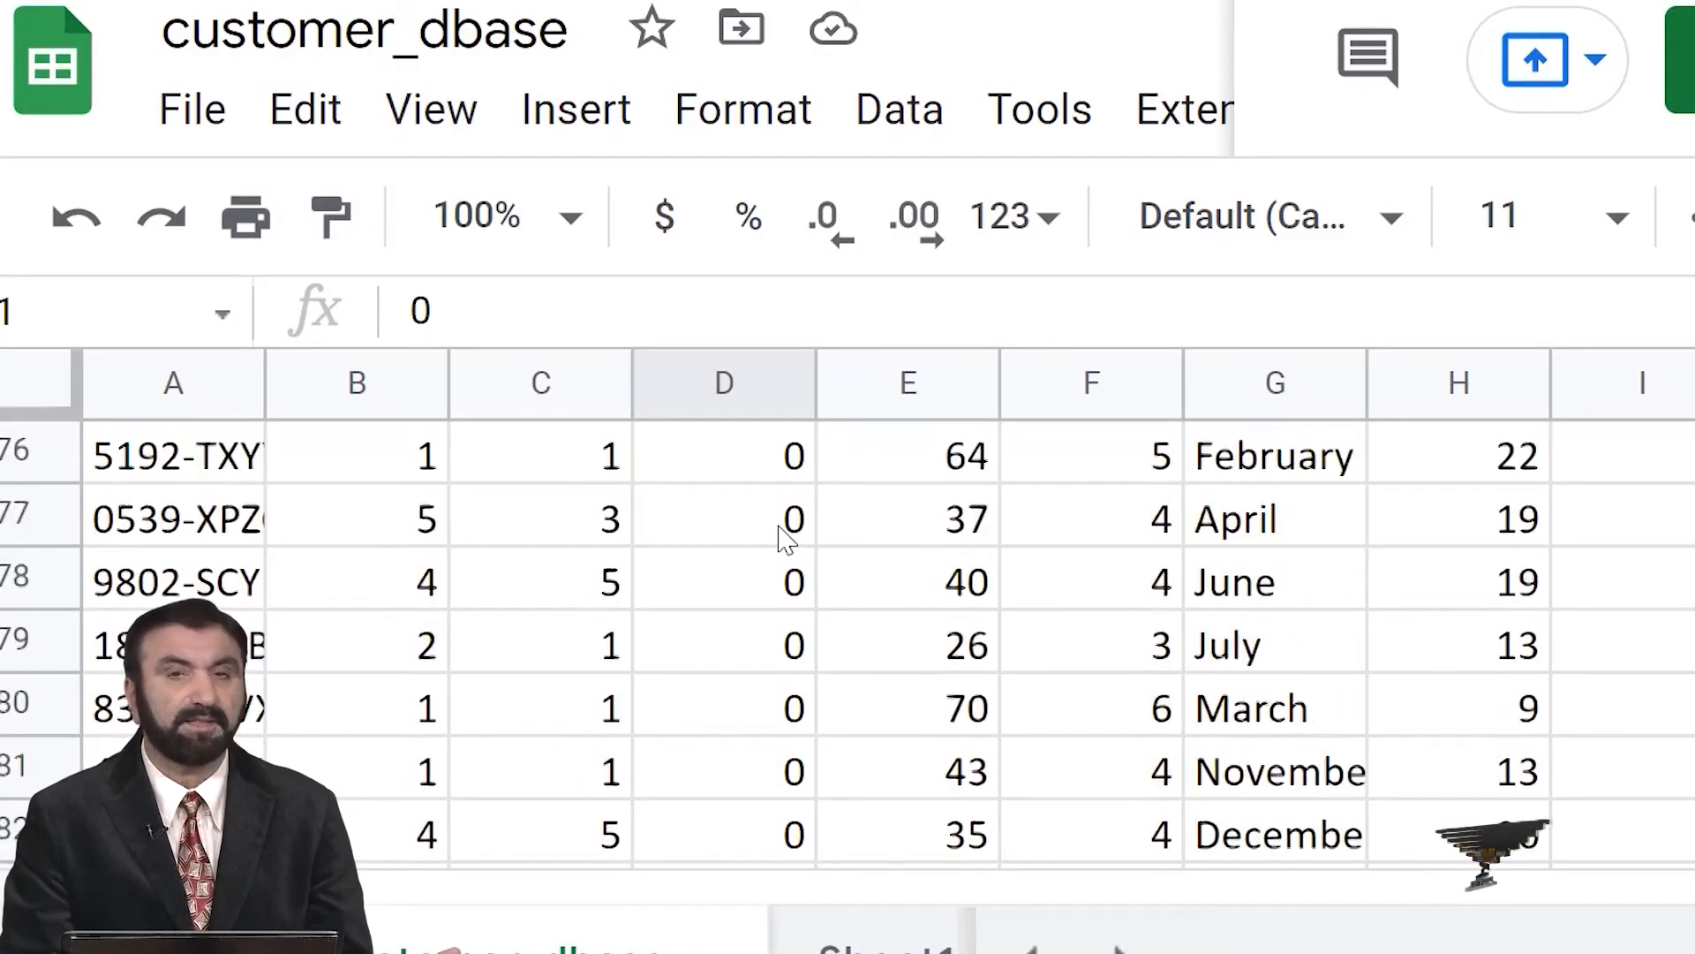
{"action": "scroll", "coordinate": [781, 534], "scroll_direction": "down", "scroll_amount": 20}
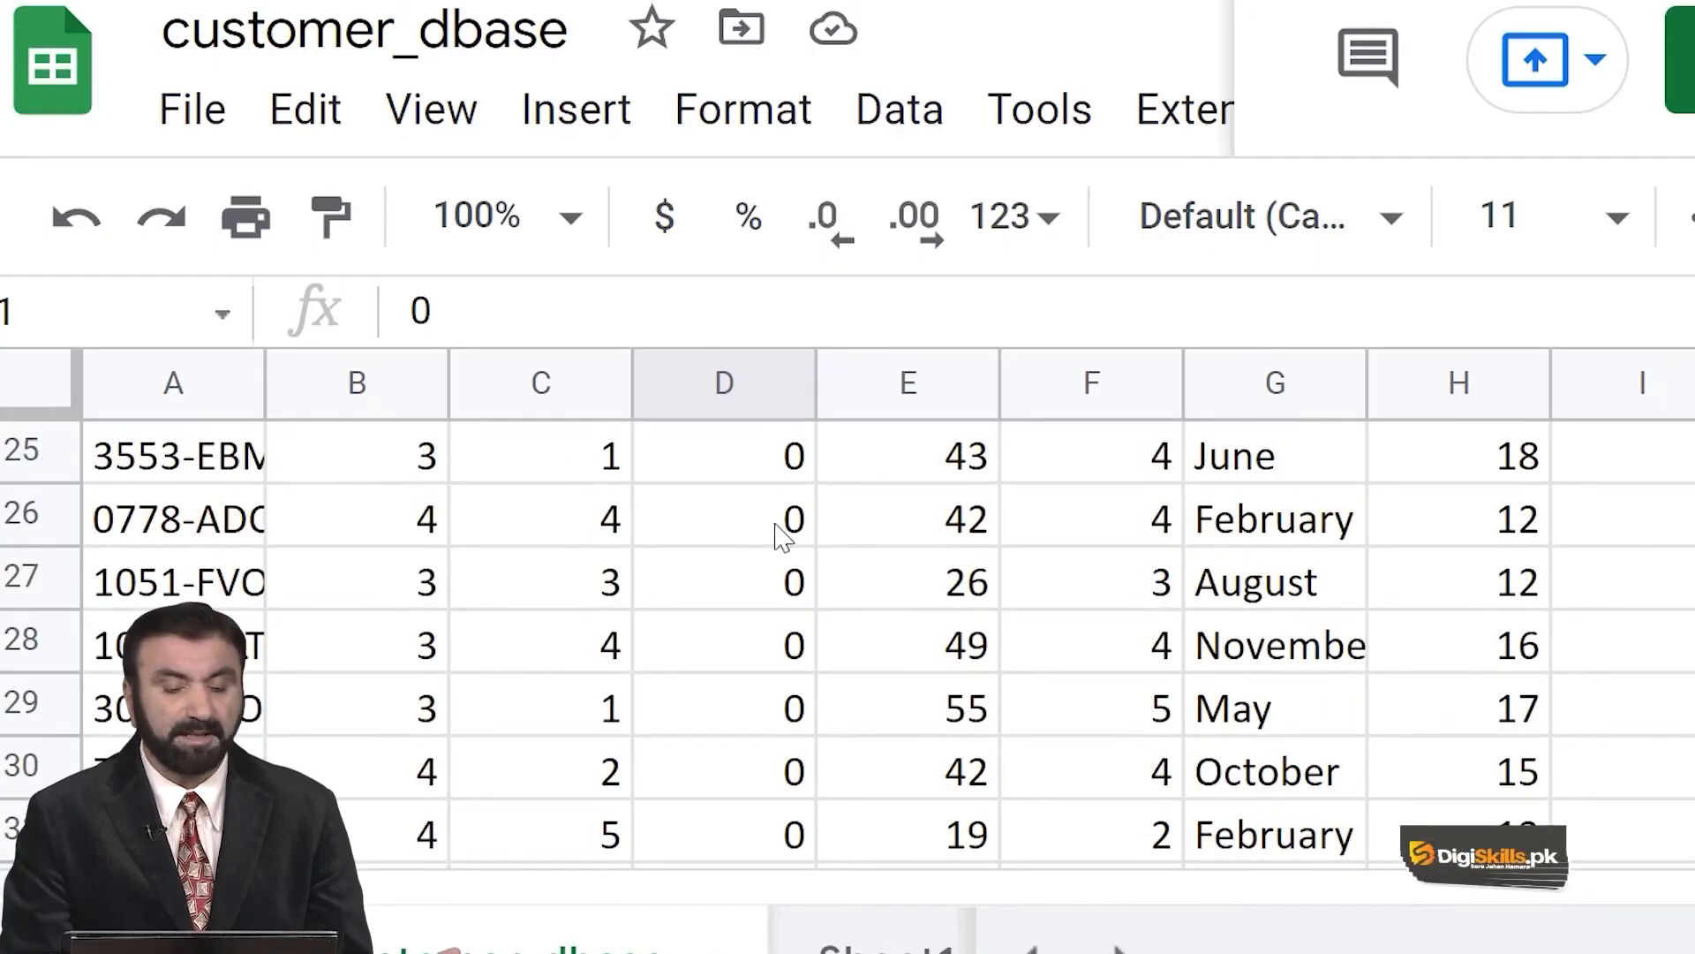
{"action": "scroll", "coordinate": [788, 484], "scroll_direction": "down", "scroll_amount": 20}
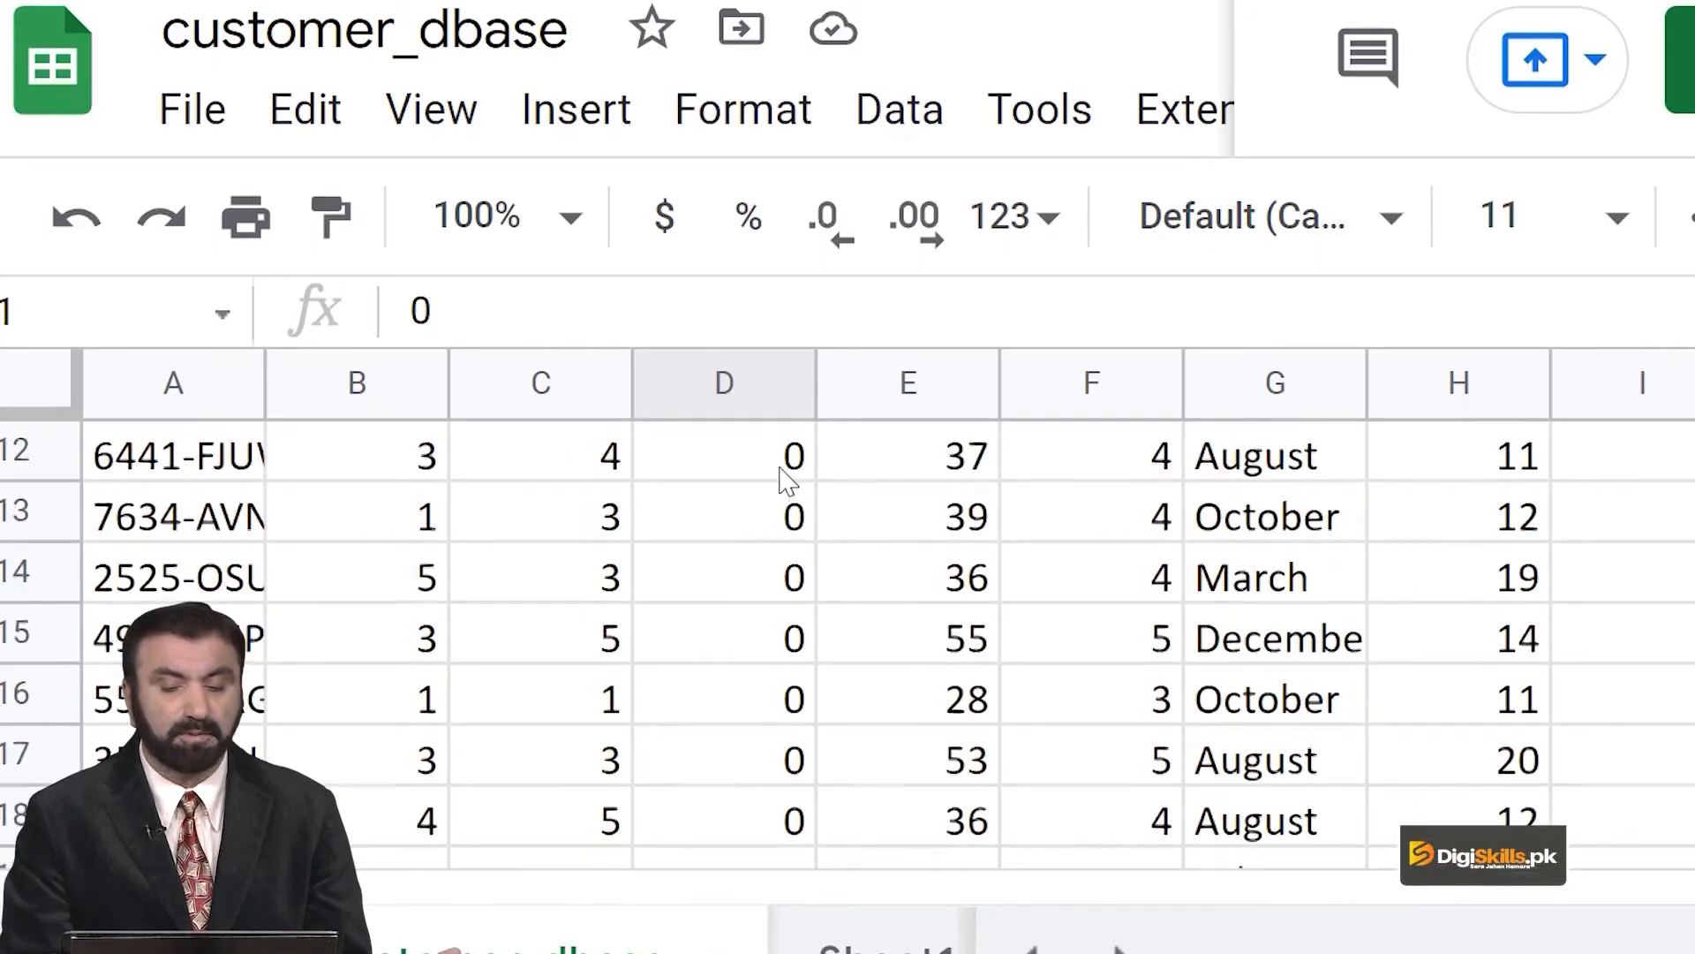
{"action": "scroll", "coordinate": [789, 494], "scroll_direction": "up", "scroll_amount": 4}
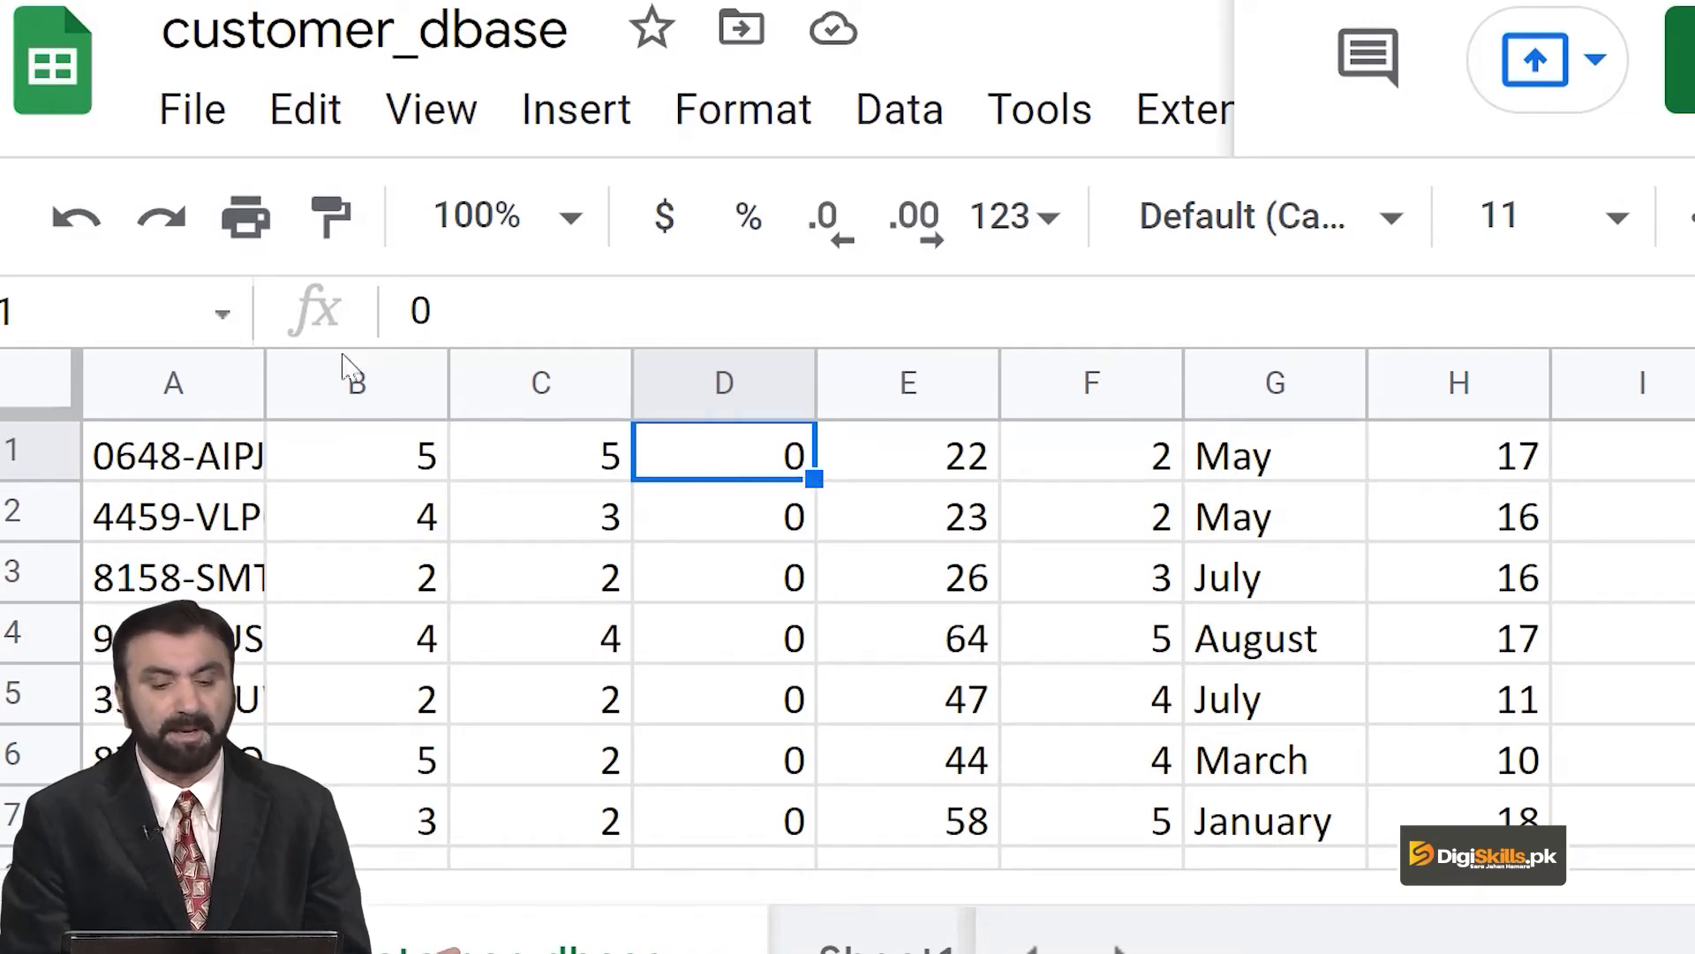
{"action": "left_click", "coordinate": [91, 219]}
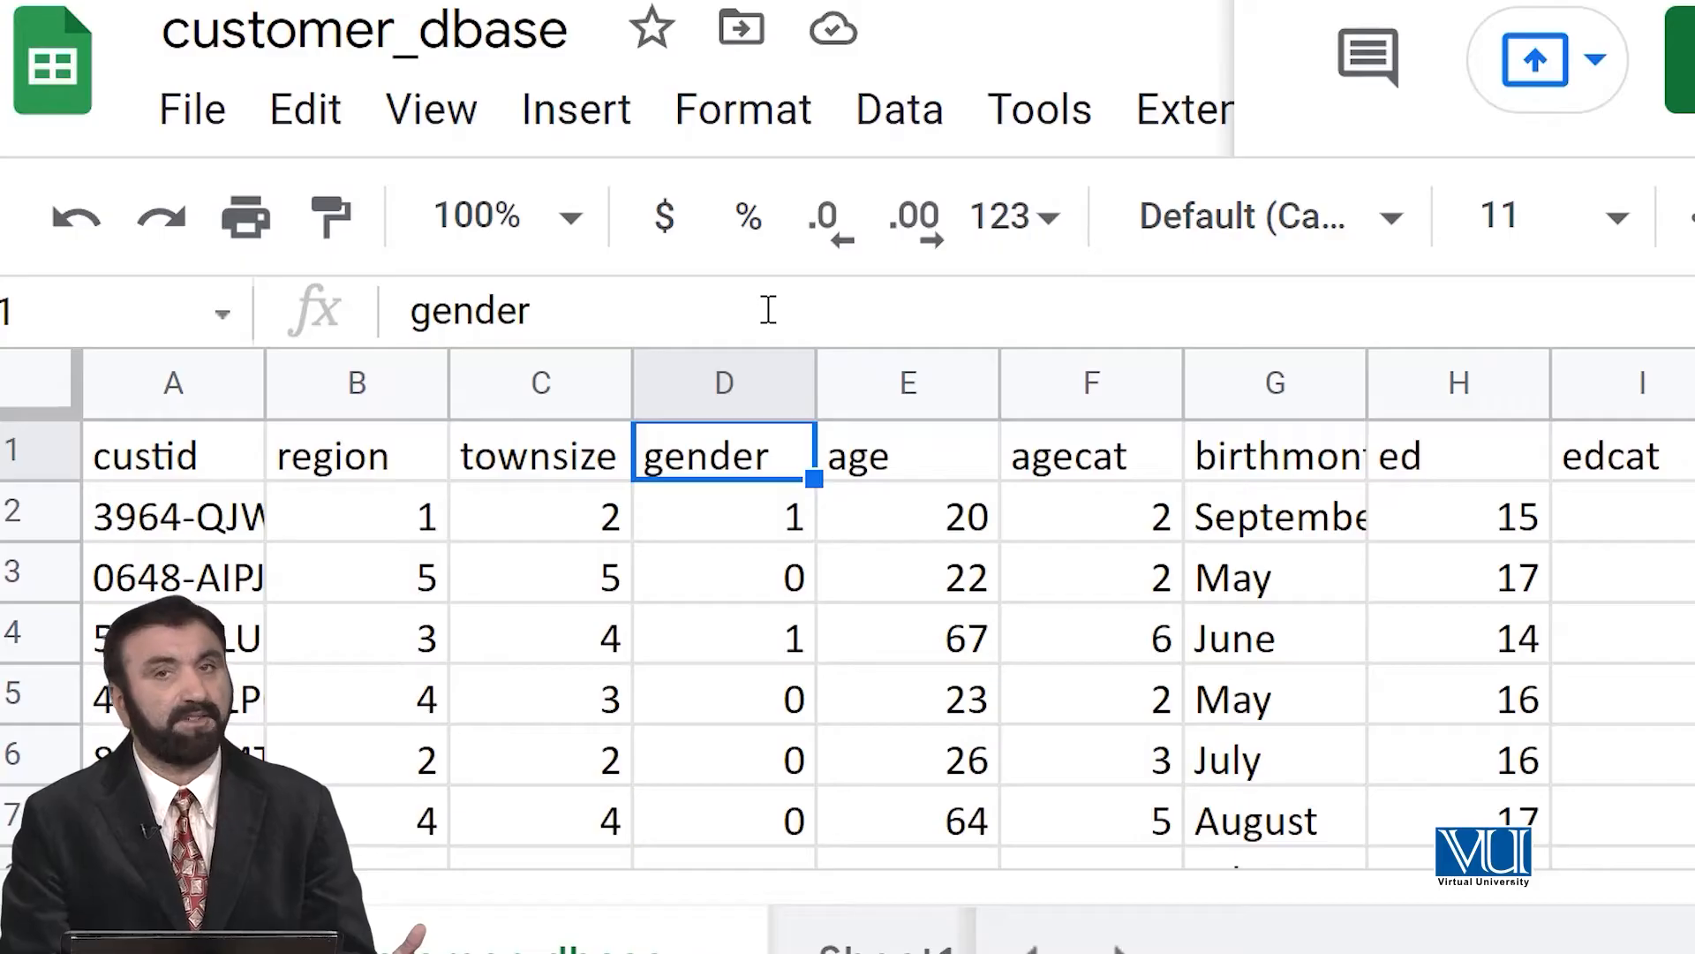
Create a filter on the customer data with the gender header cell selected.
{"action": "left_click", "coordinate": [884, 128]}
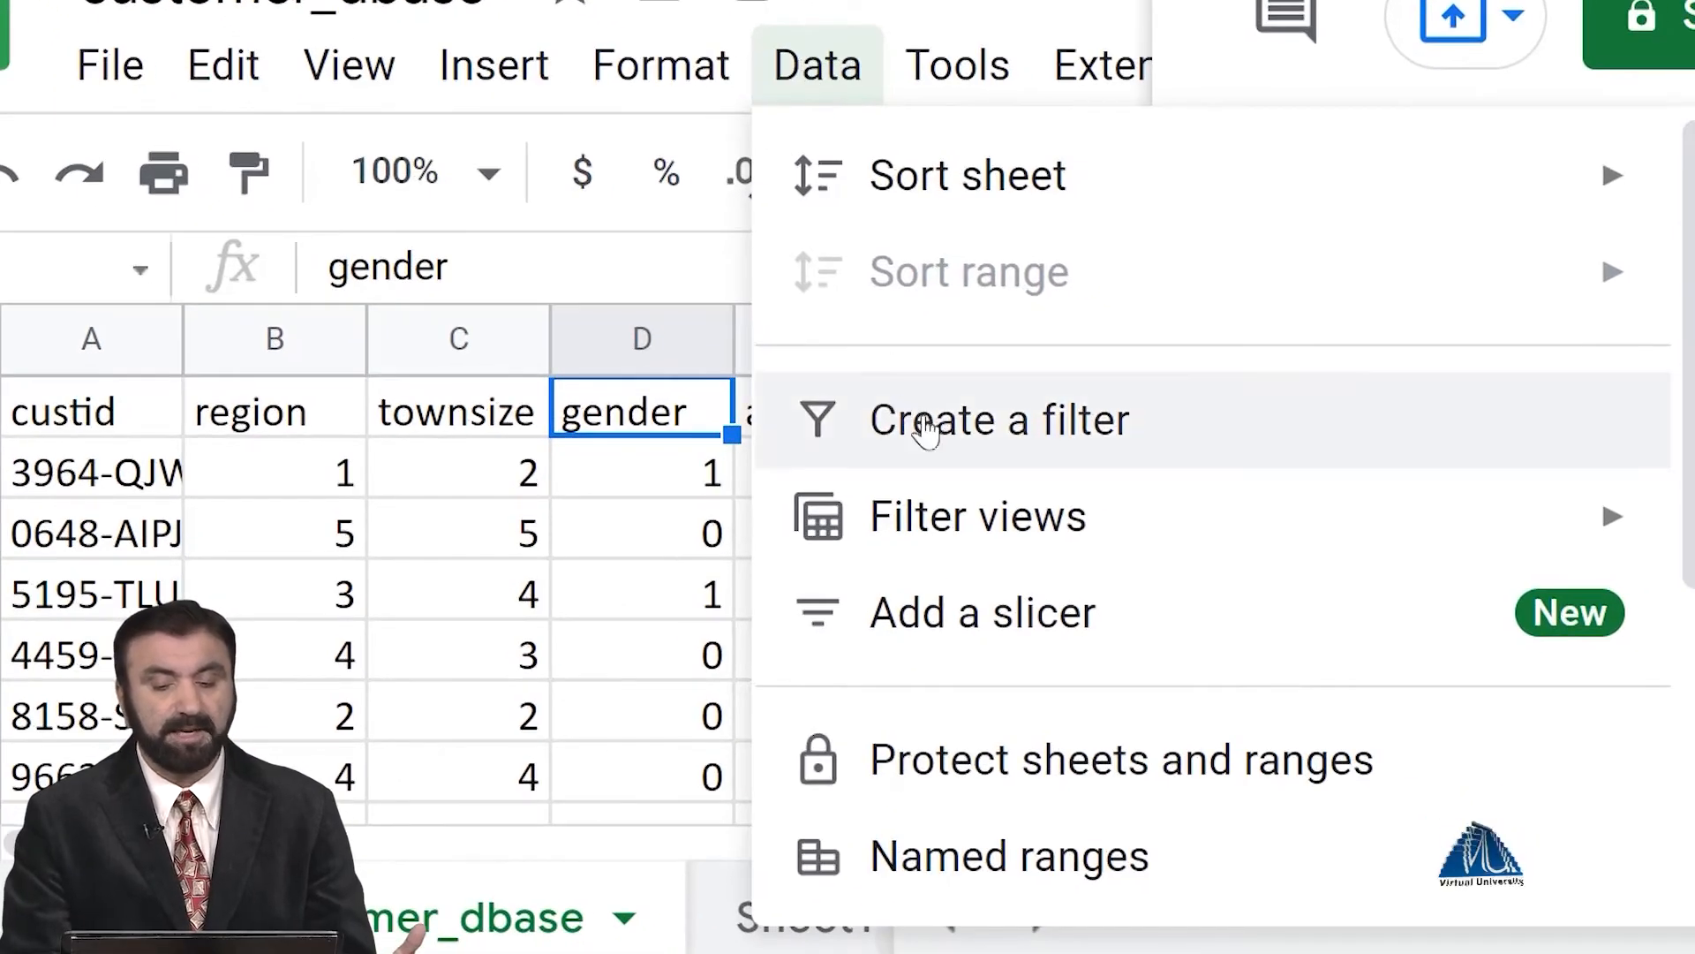
{"action": "mouse_move", "coordinate": [950, 203]}
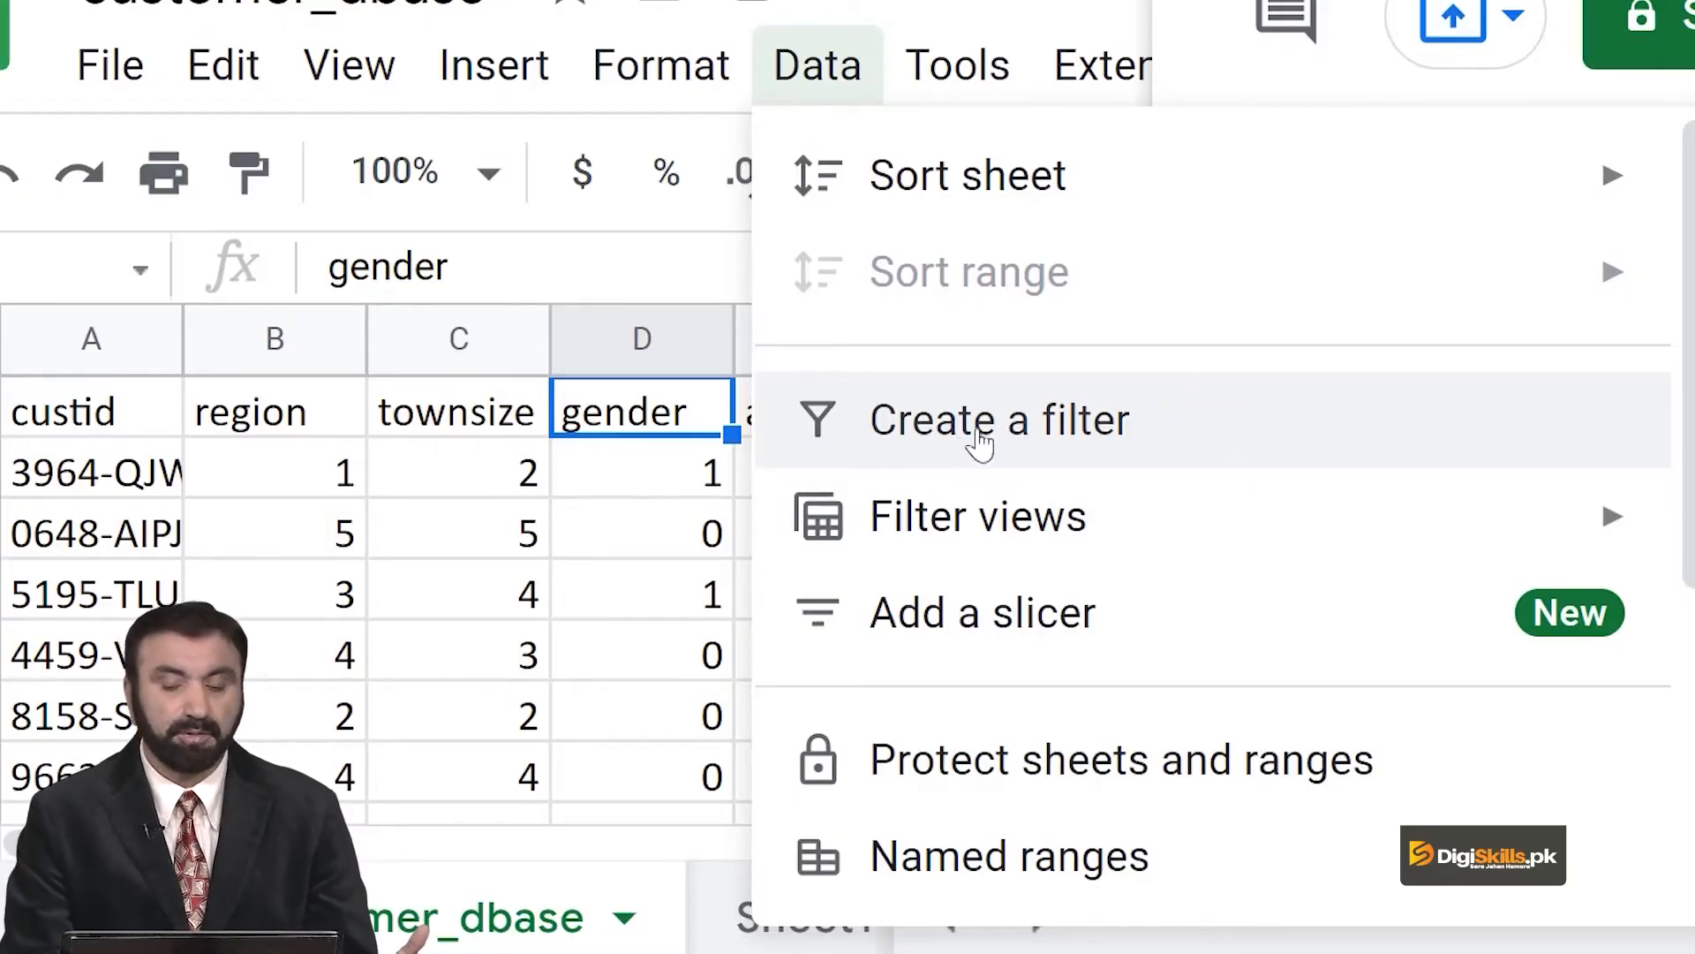
{"action": "left_click", "coordinate": [976, 438]}
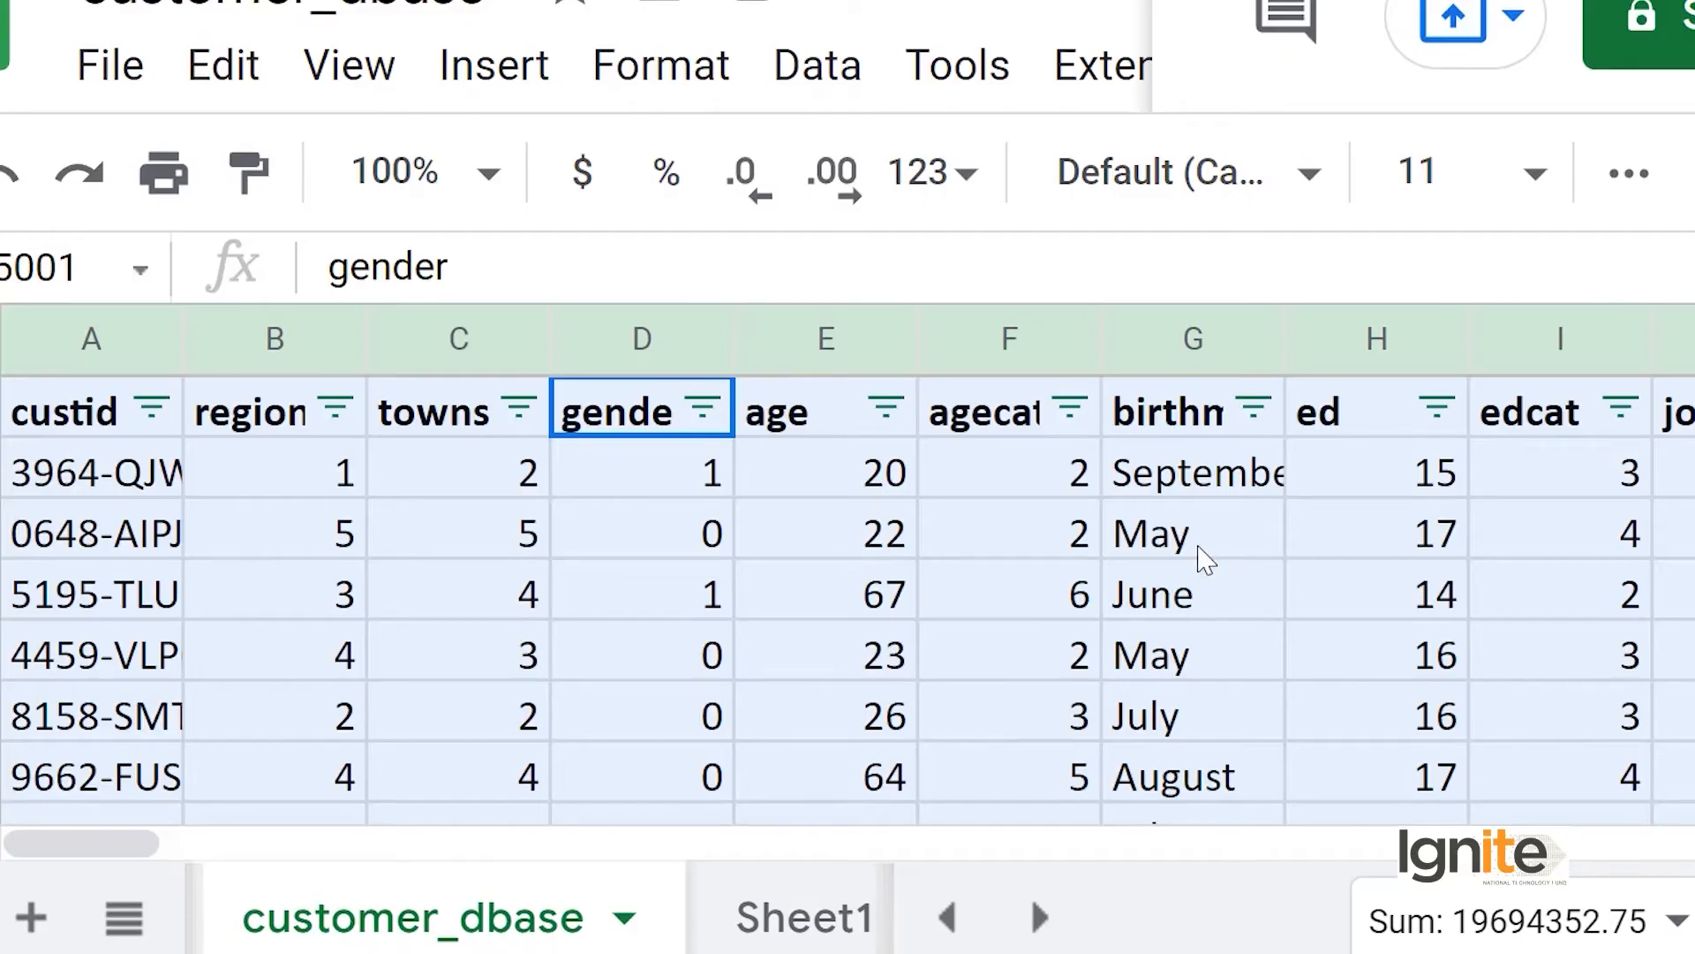
Filter the gender column by values so that only the records with value 1 are shown.
{"action": "left_click", "coordinate": [703, 408]}
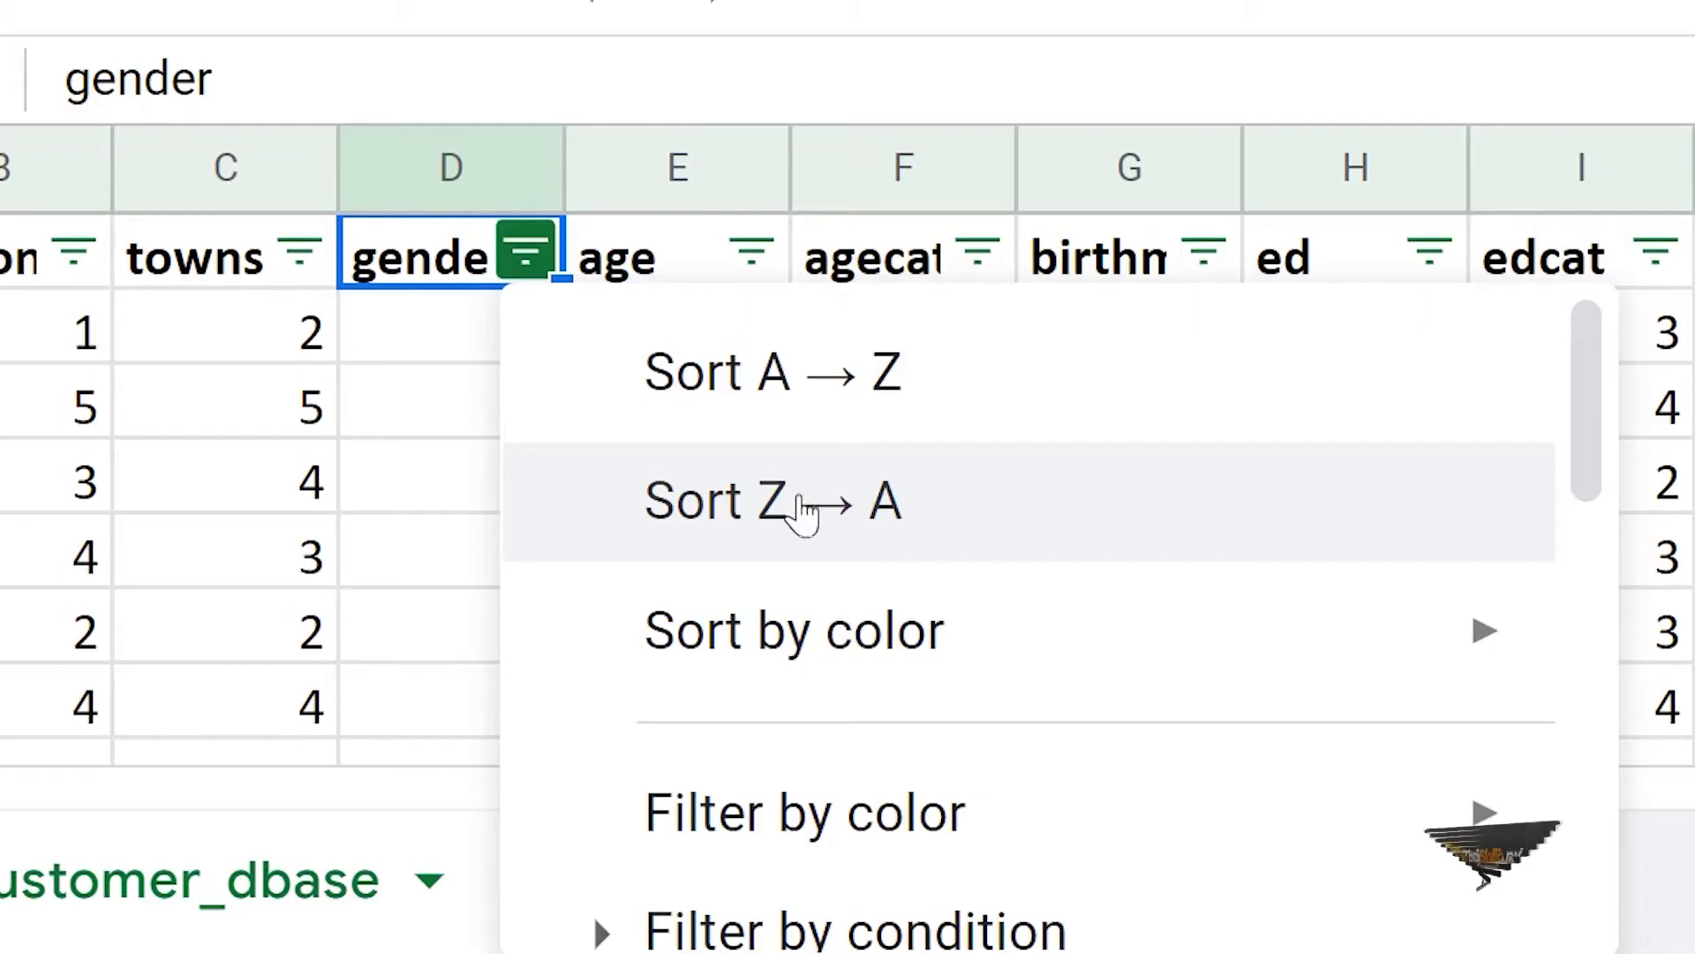
{"action": "scroll", "coordinate": [803, 510], "scroll_direction": "down", "scroll_amount": 5}
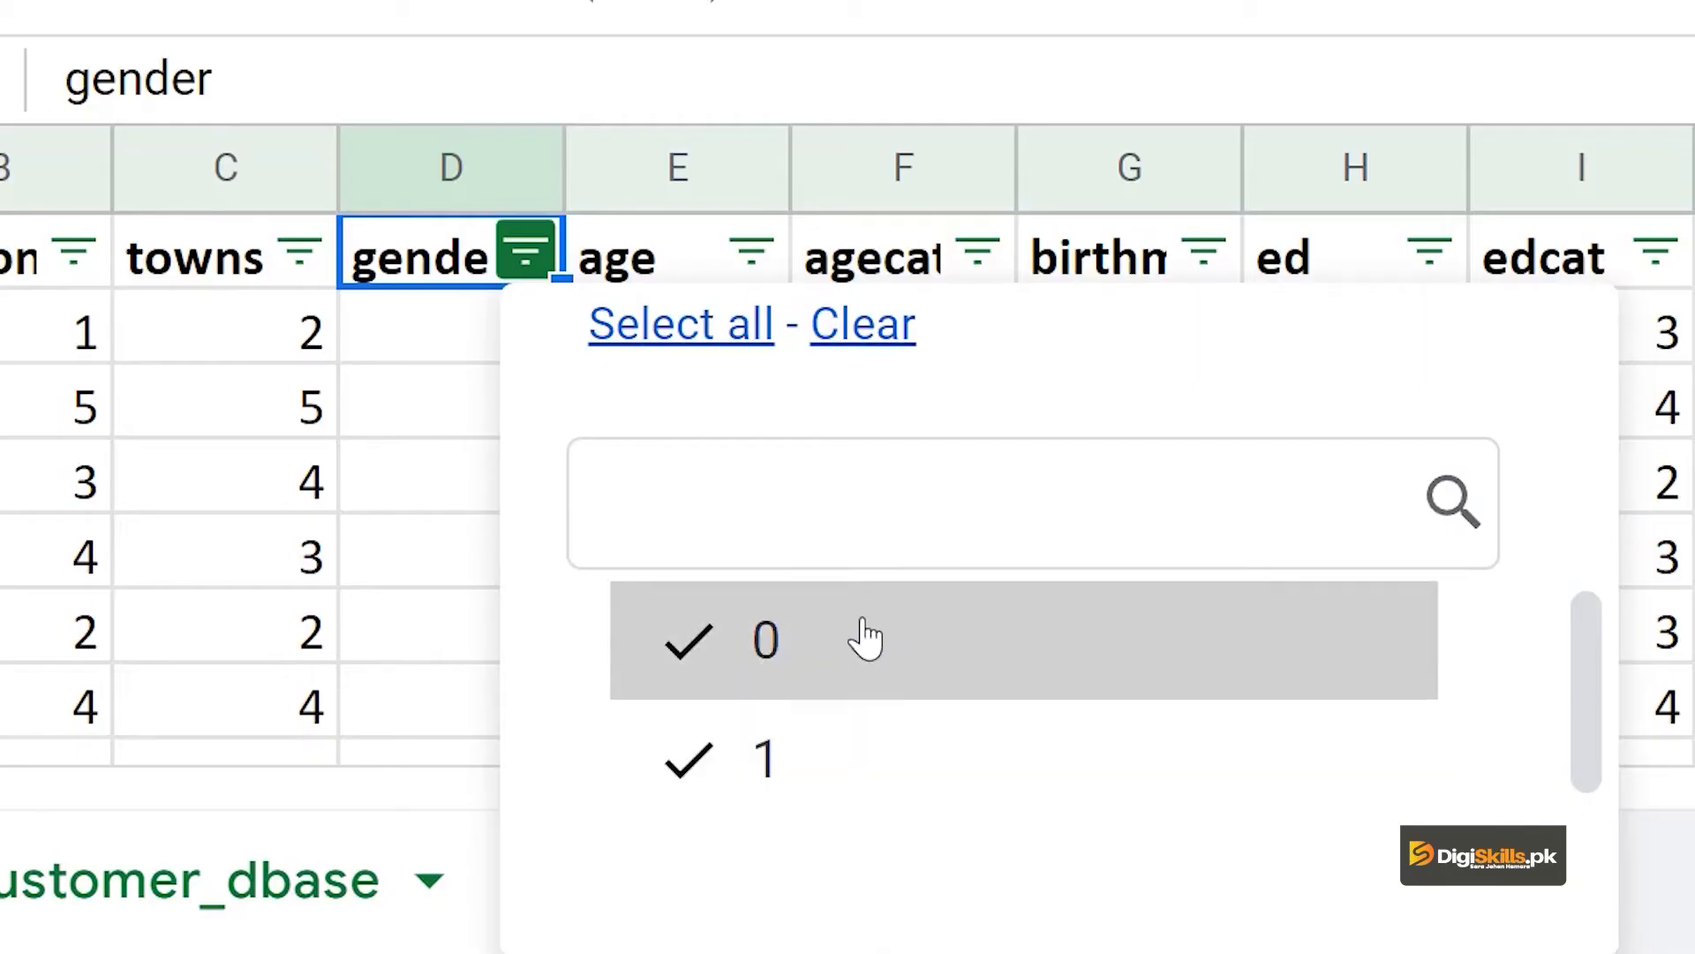
{"action": "scroll", "coordinate": [866, 638], "scroll_direction": "up", "scroll_amount": 5}
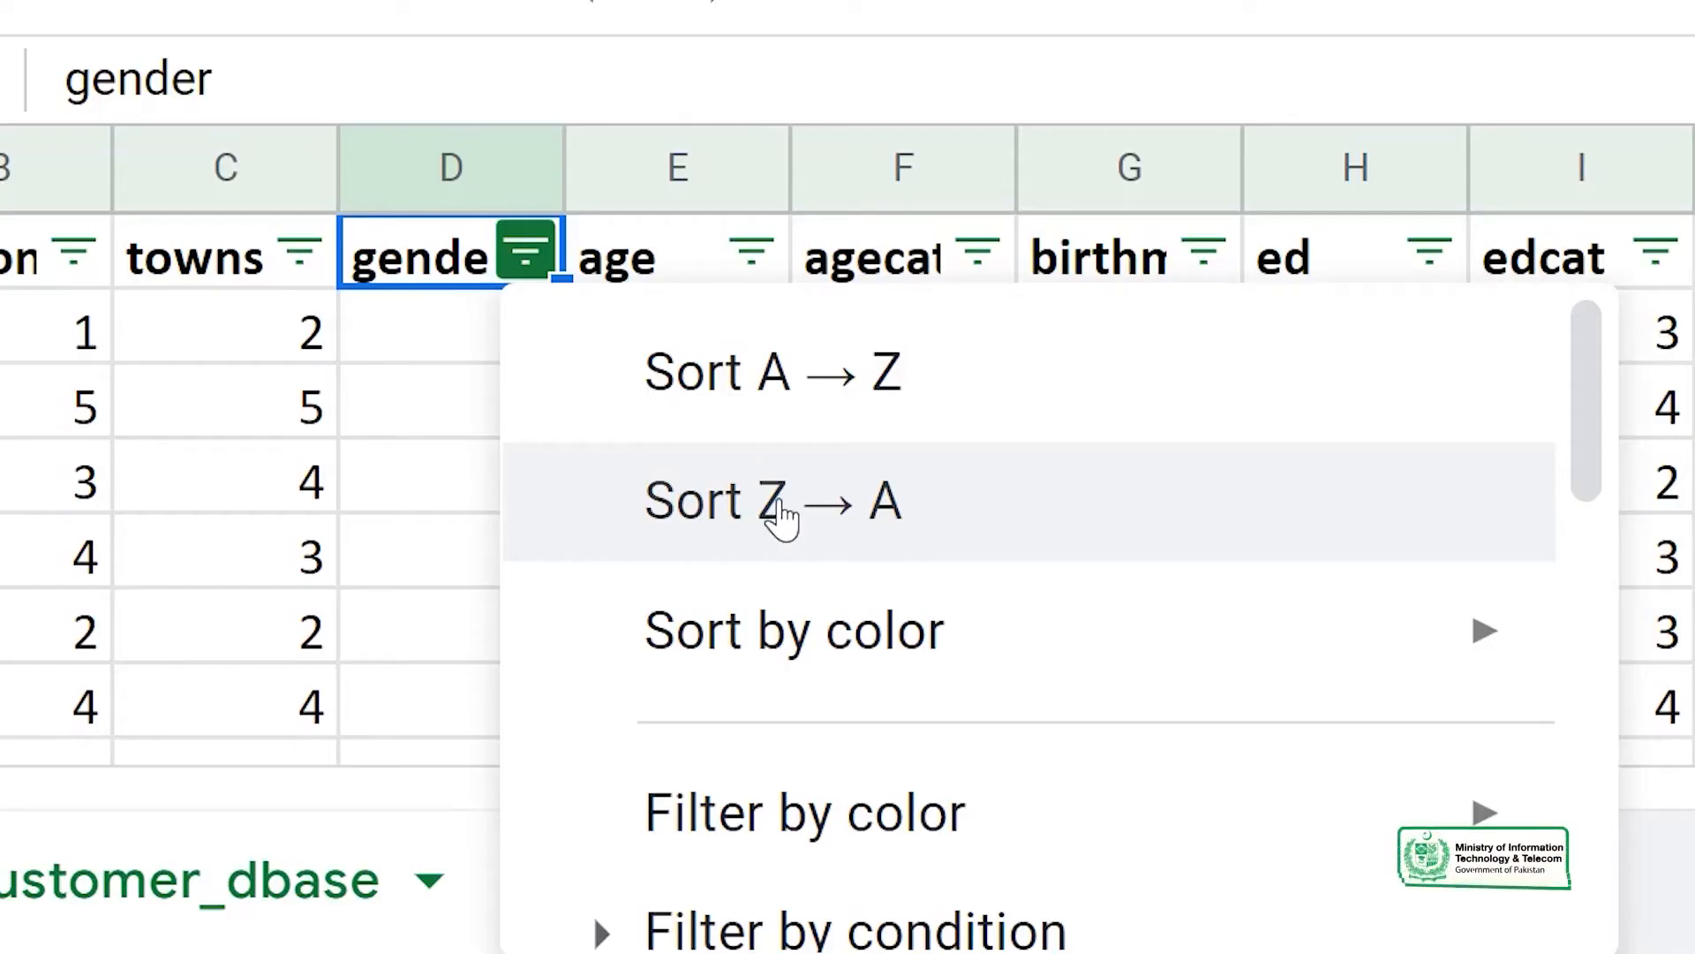
{"action": "mouse_move", "coordinate": [897, 642]}
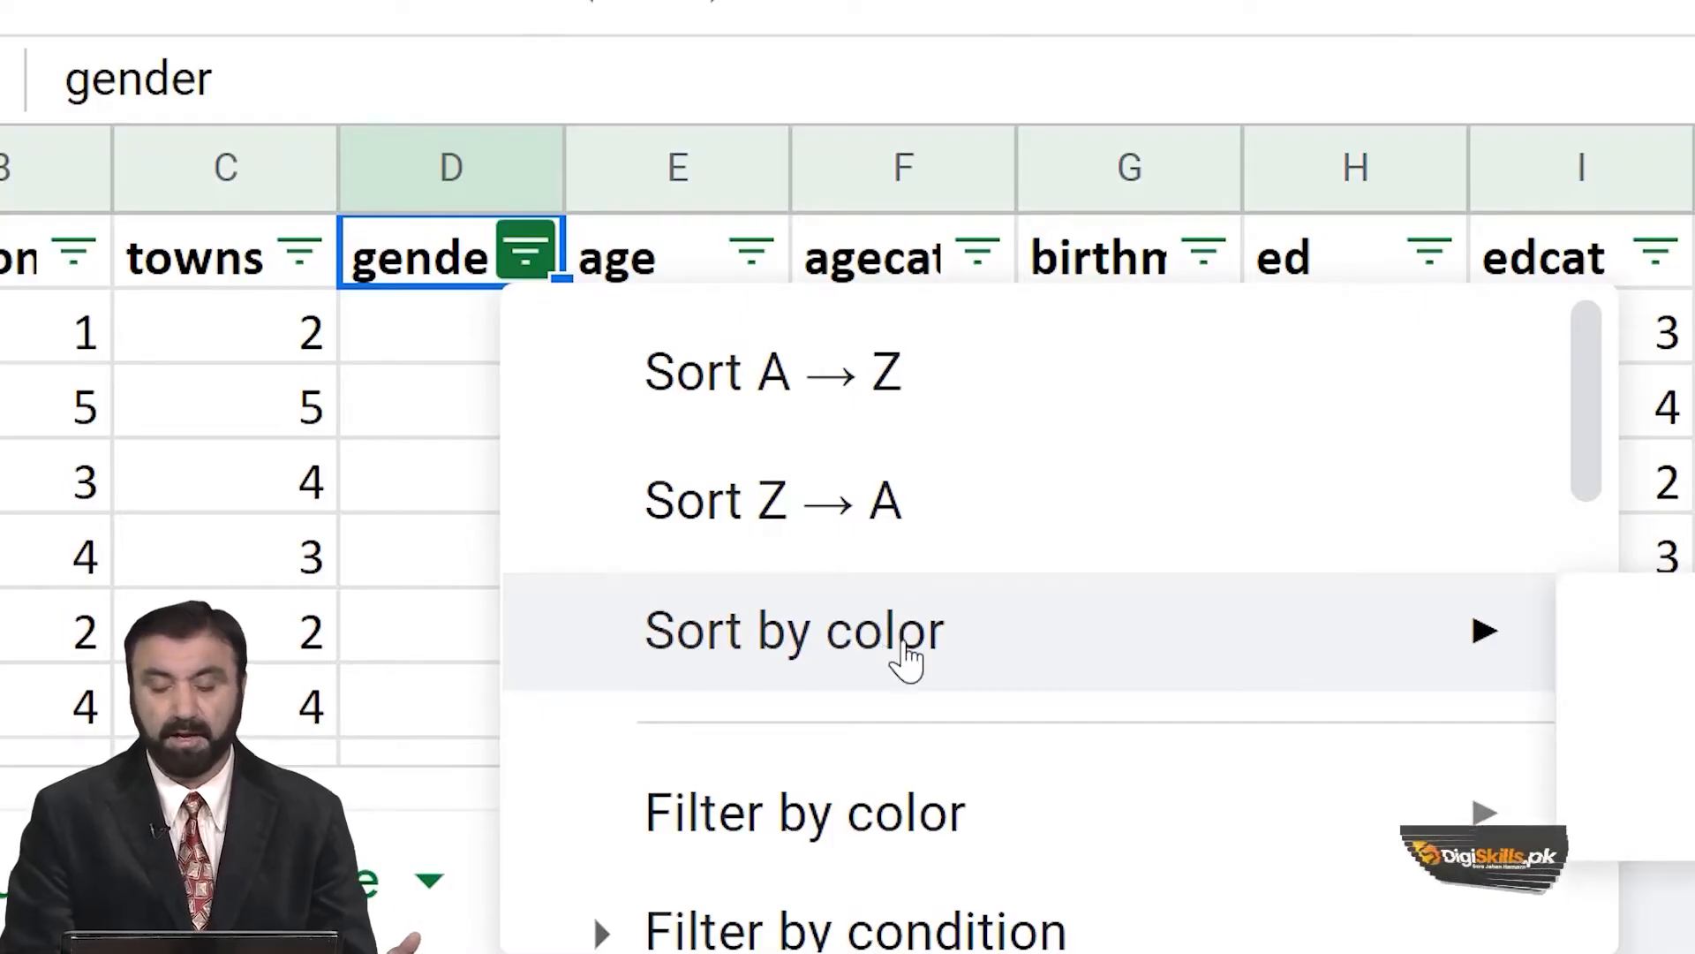
{"action": "scroll", "coordinate": [920, 798], "scroll_direction": "down", "scroll_amount": 3}
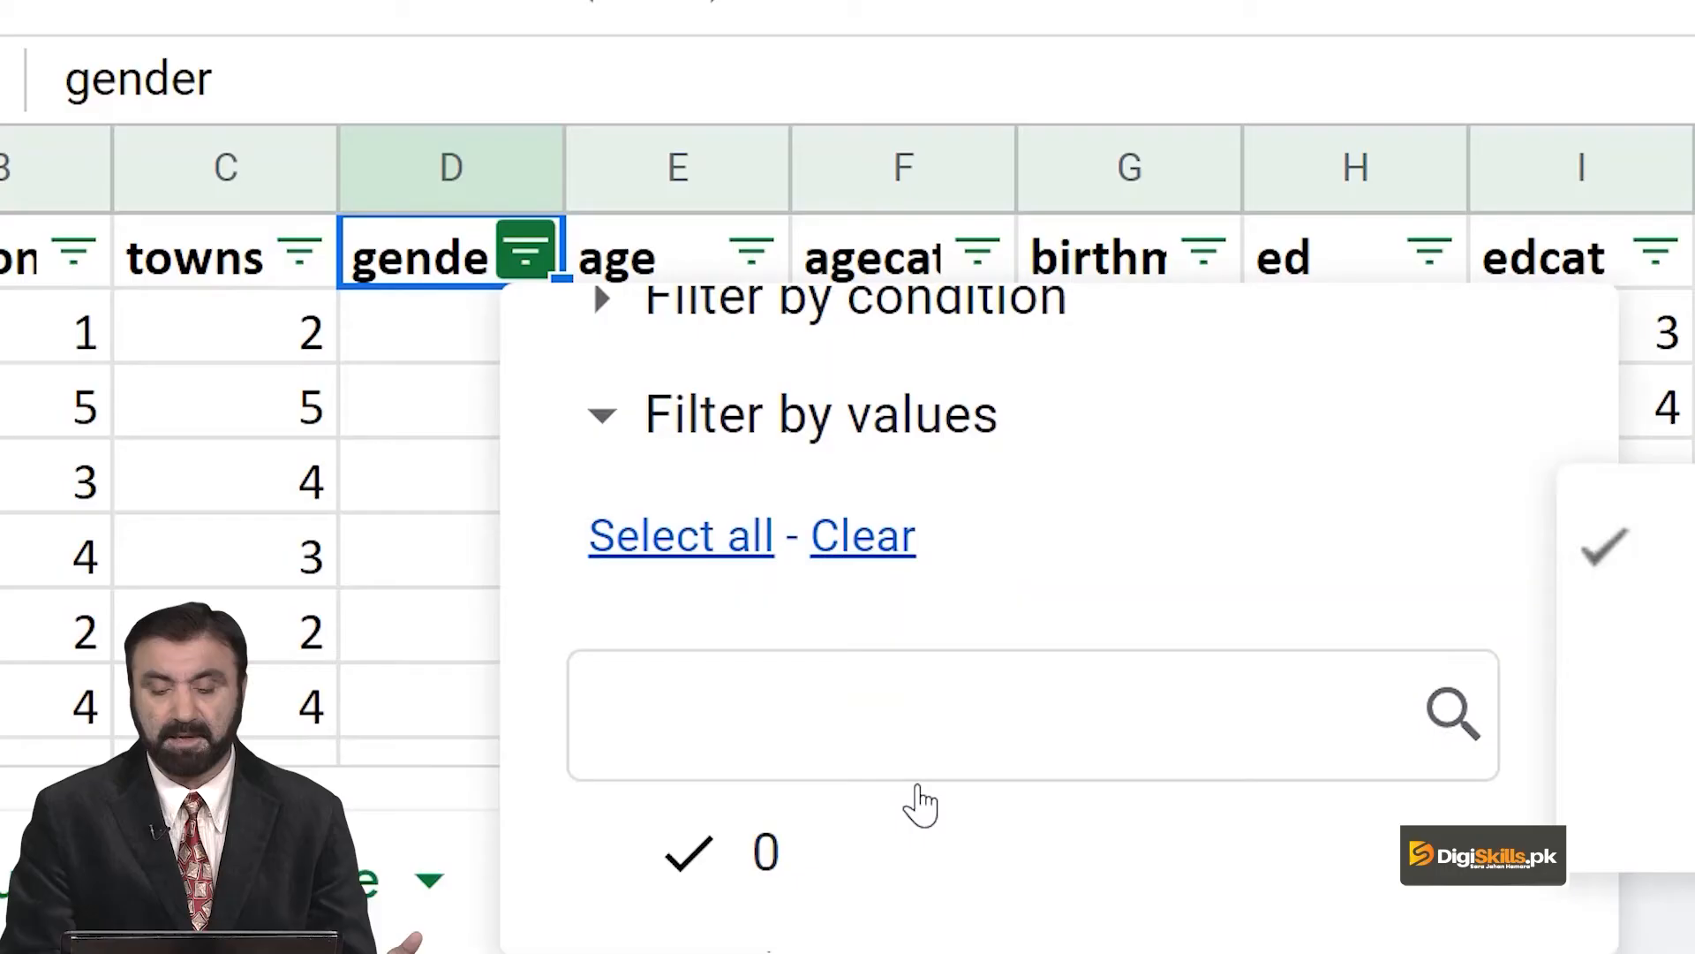
{"action": "scroll", "coordinate": [919, 800], "scroll_direction": "down", "scroll_amount": 5}
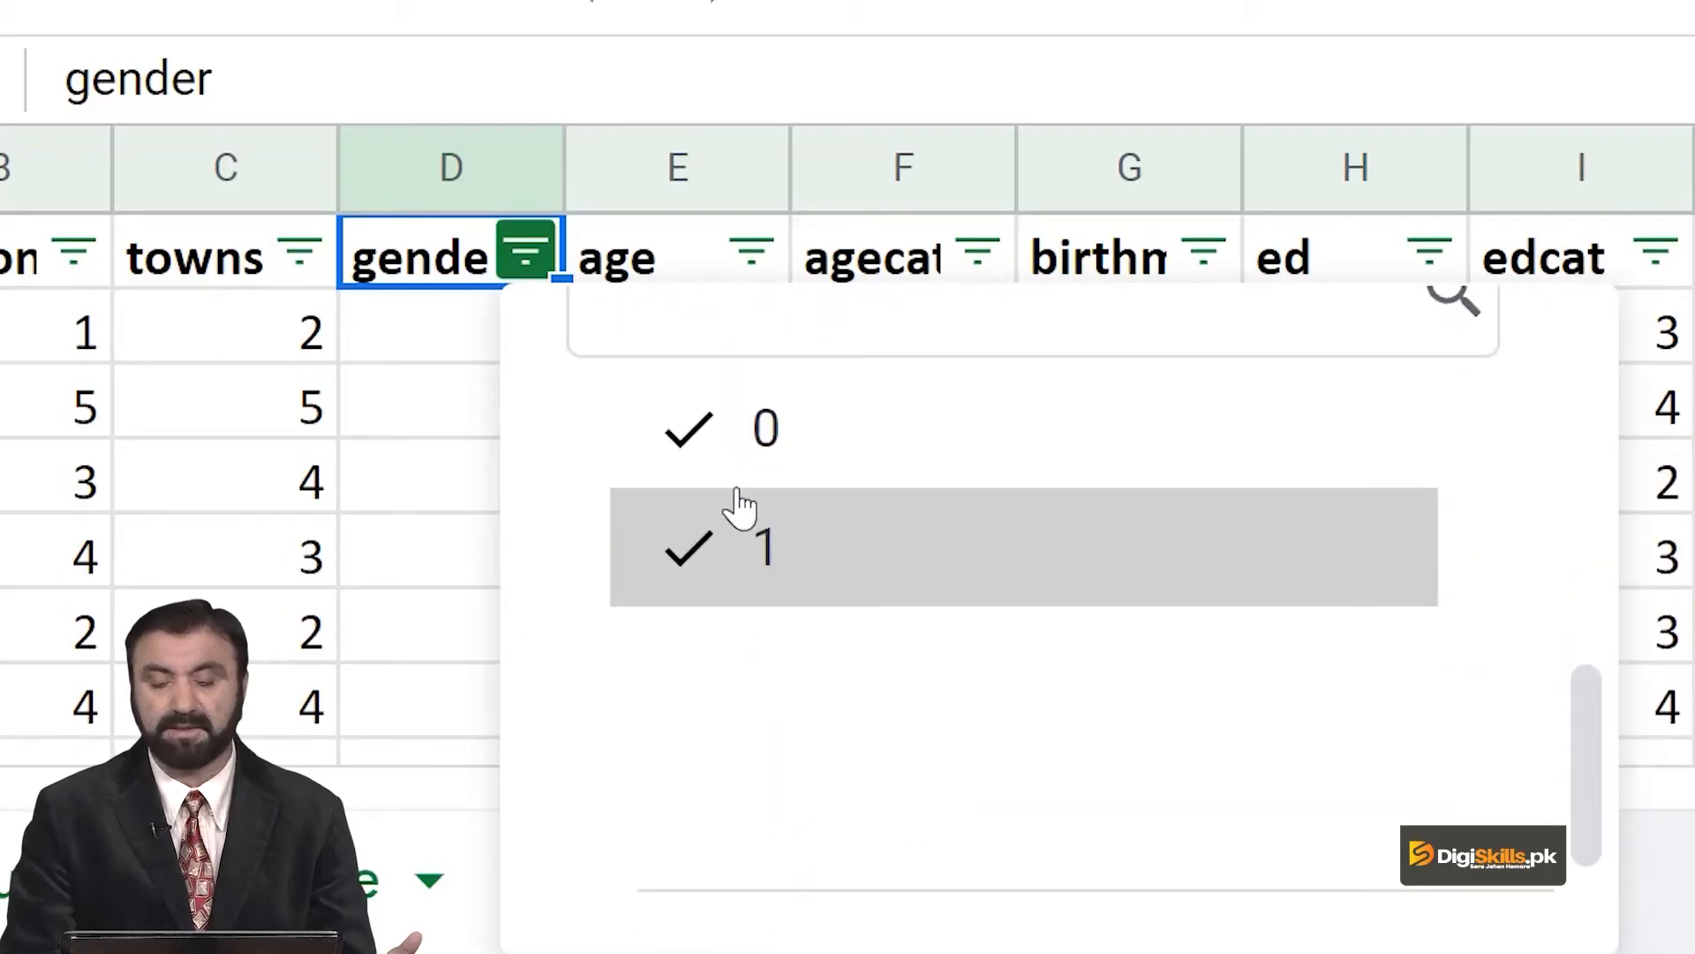
{"action": "scroll", "coordinate": [781, 499], "scroll_direction": "up", "scroll_amount": 3}
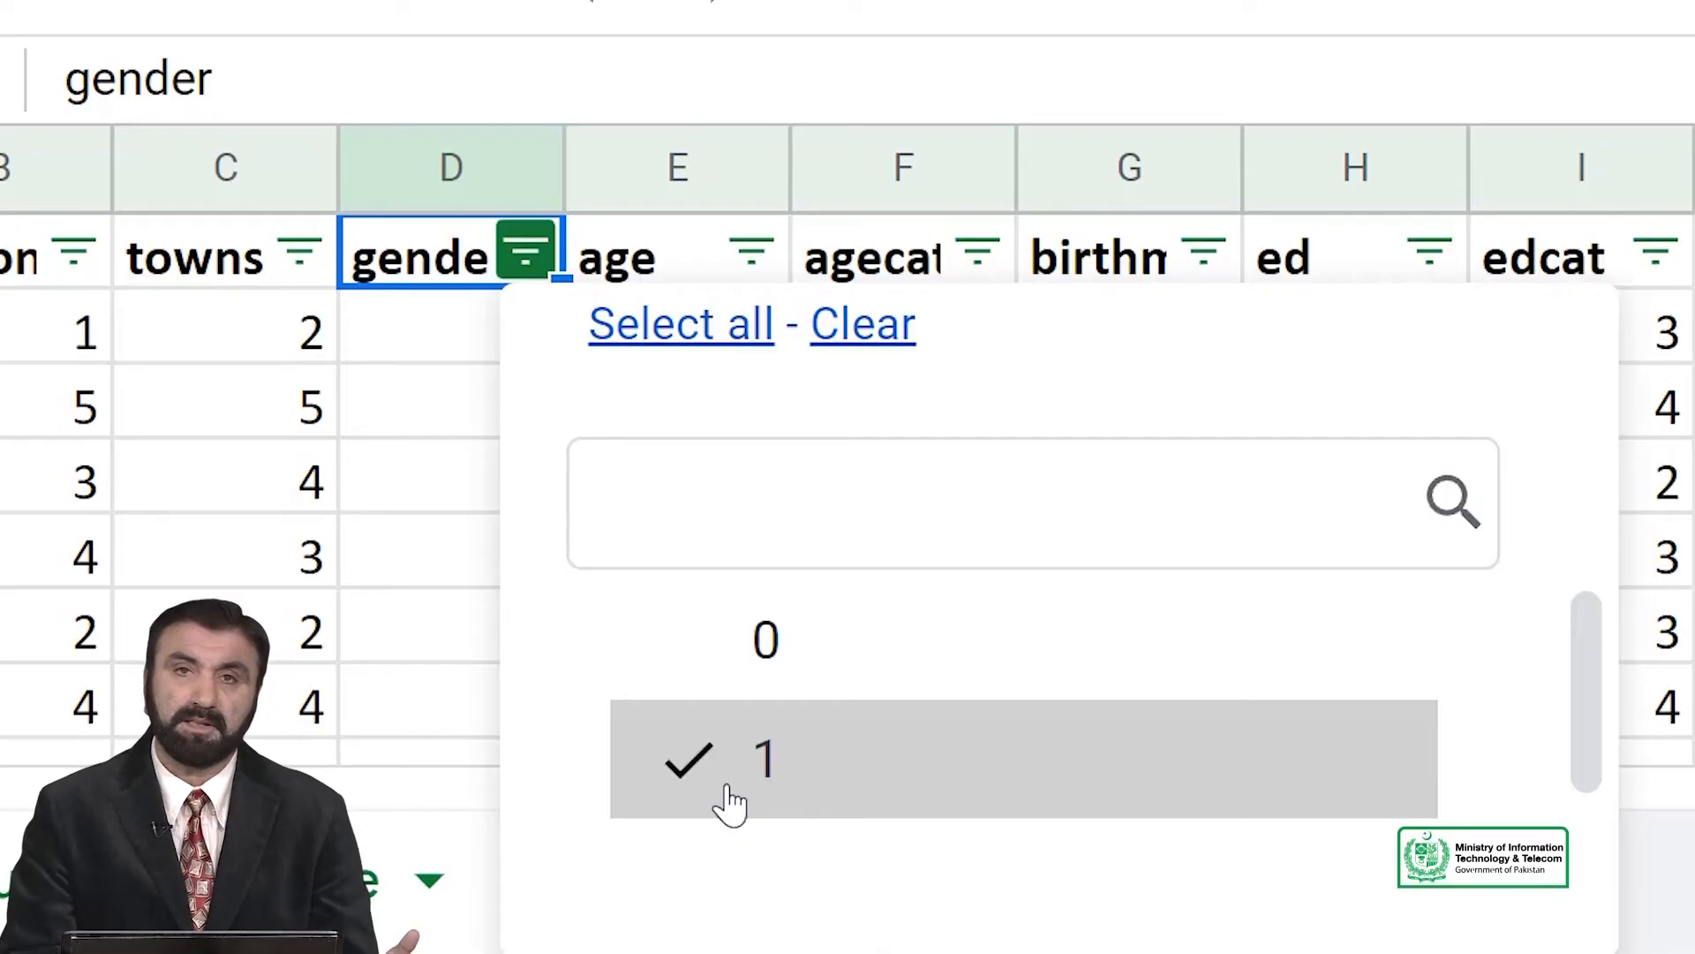
{"action": "scroll", "coordinate": [1042, 866], "scroll_direction": "down", "scroll_amount": 2}
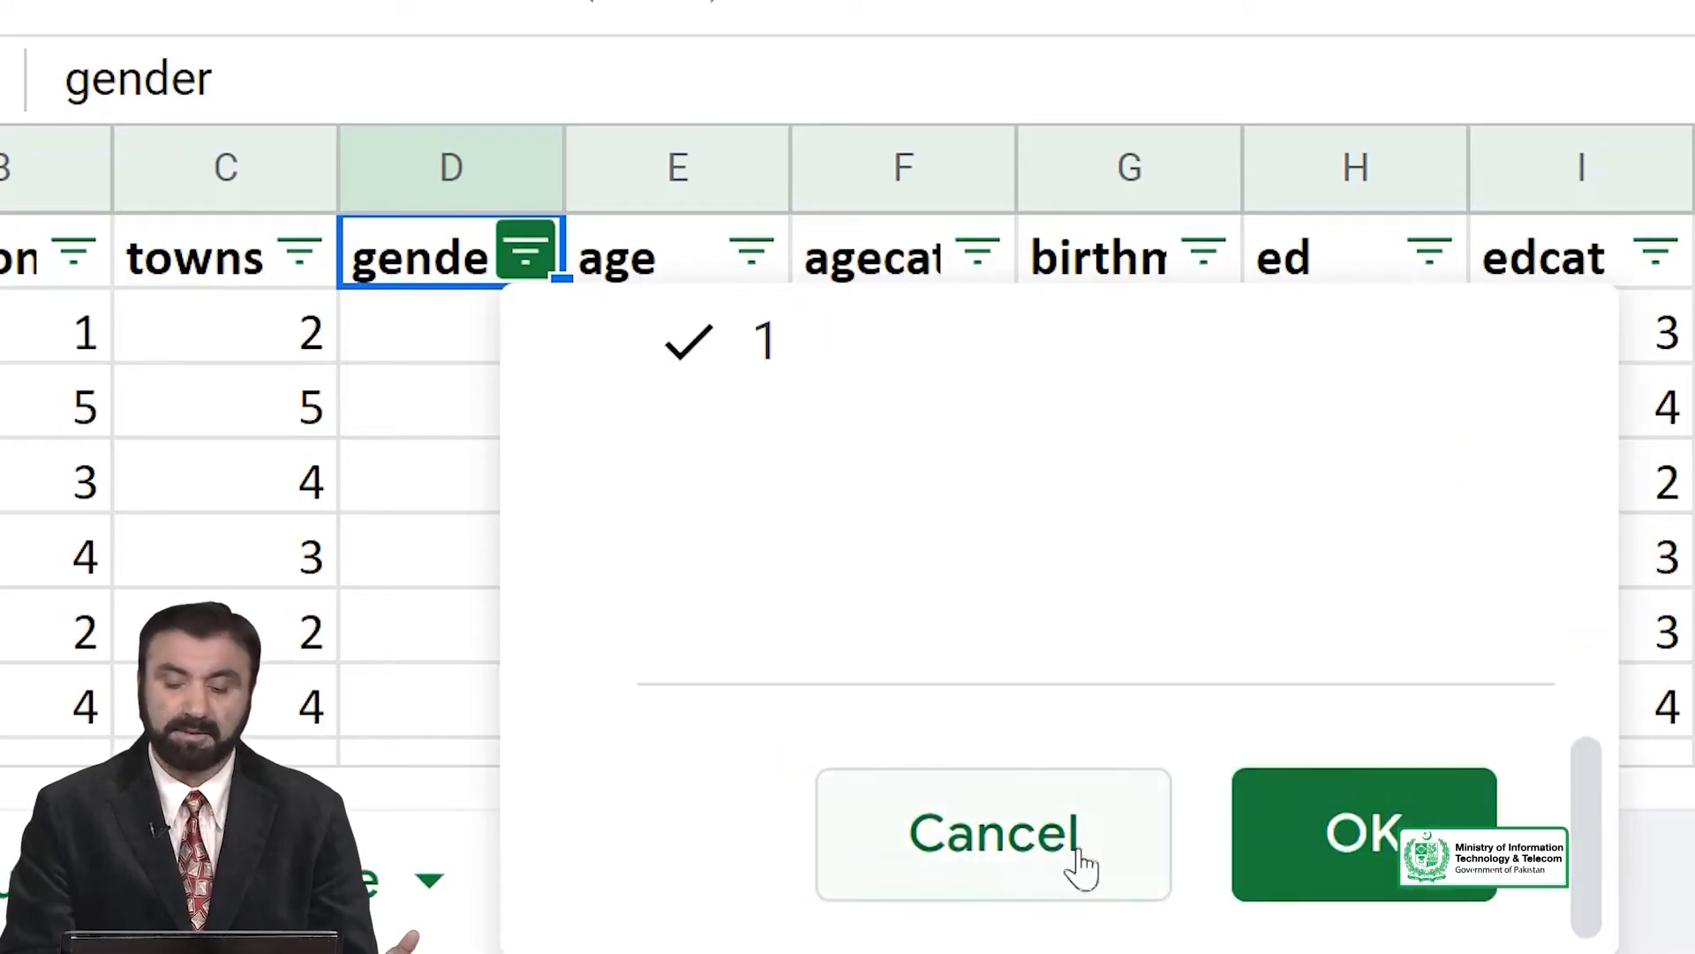
{"action": "left_click", "coordinate": [1343, 851]}
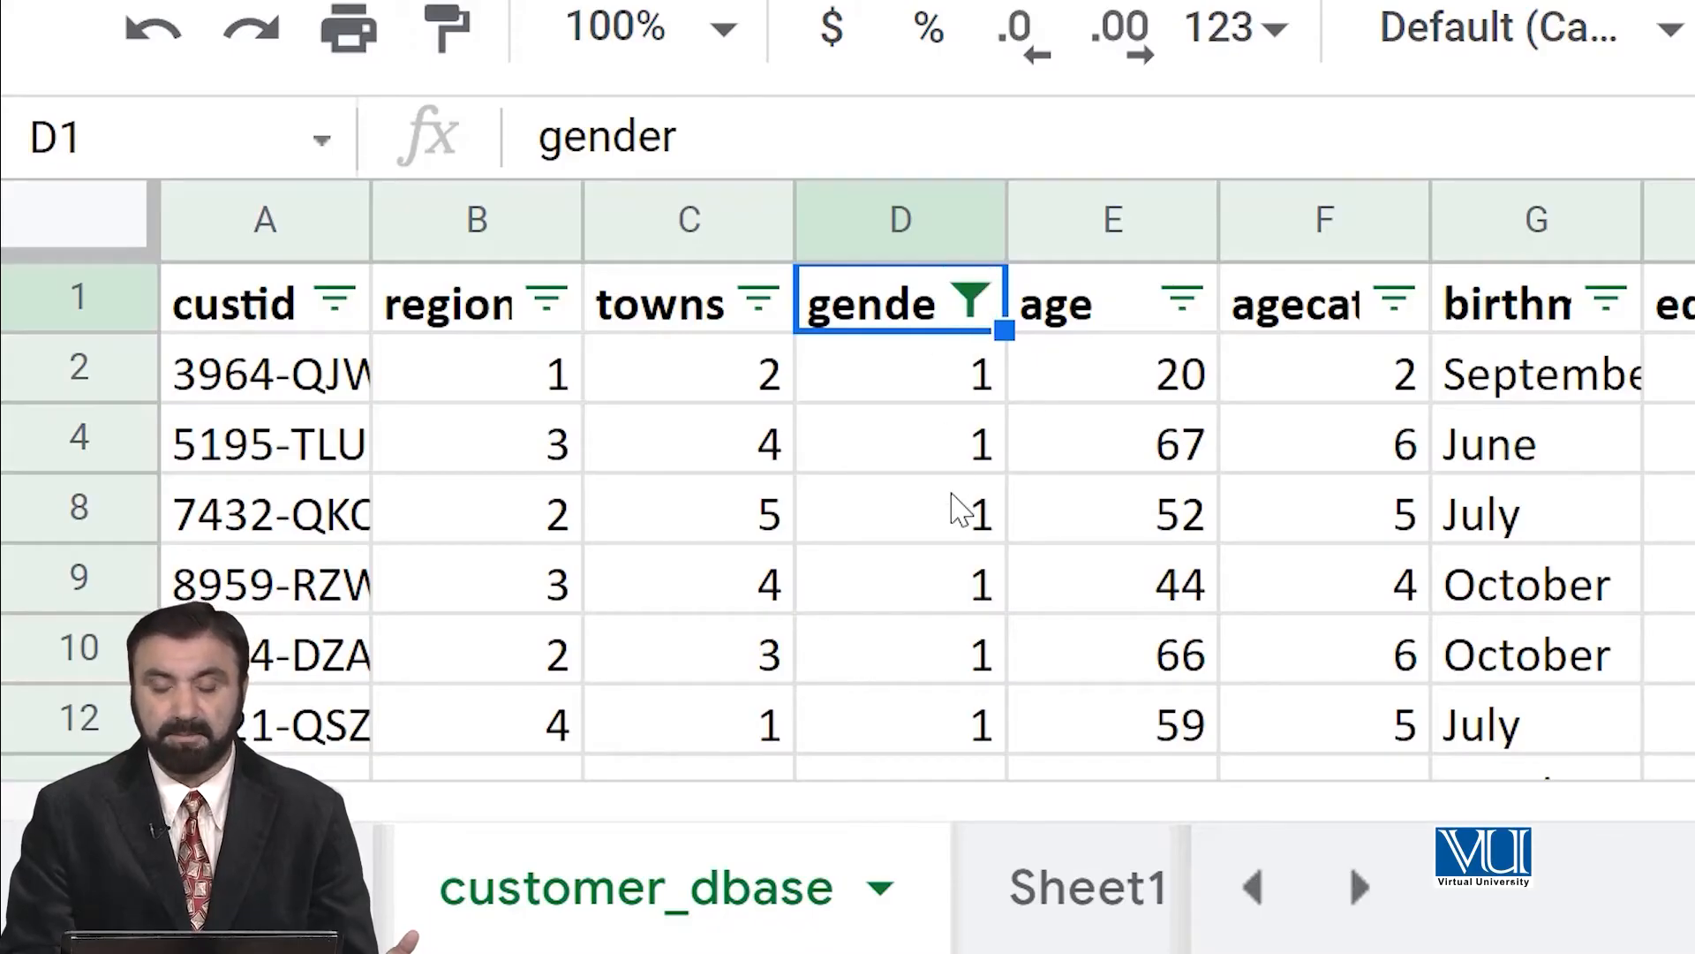
Change the gender column's value filter to show only the records with value 0.
{"action": "scroll", "coordinate": [958, 507], "scroll_direction": "down", "scroll_amount": 20}
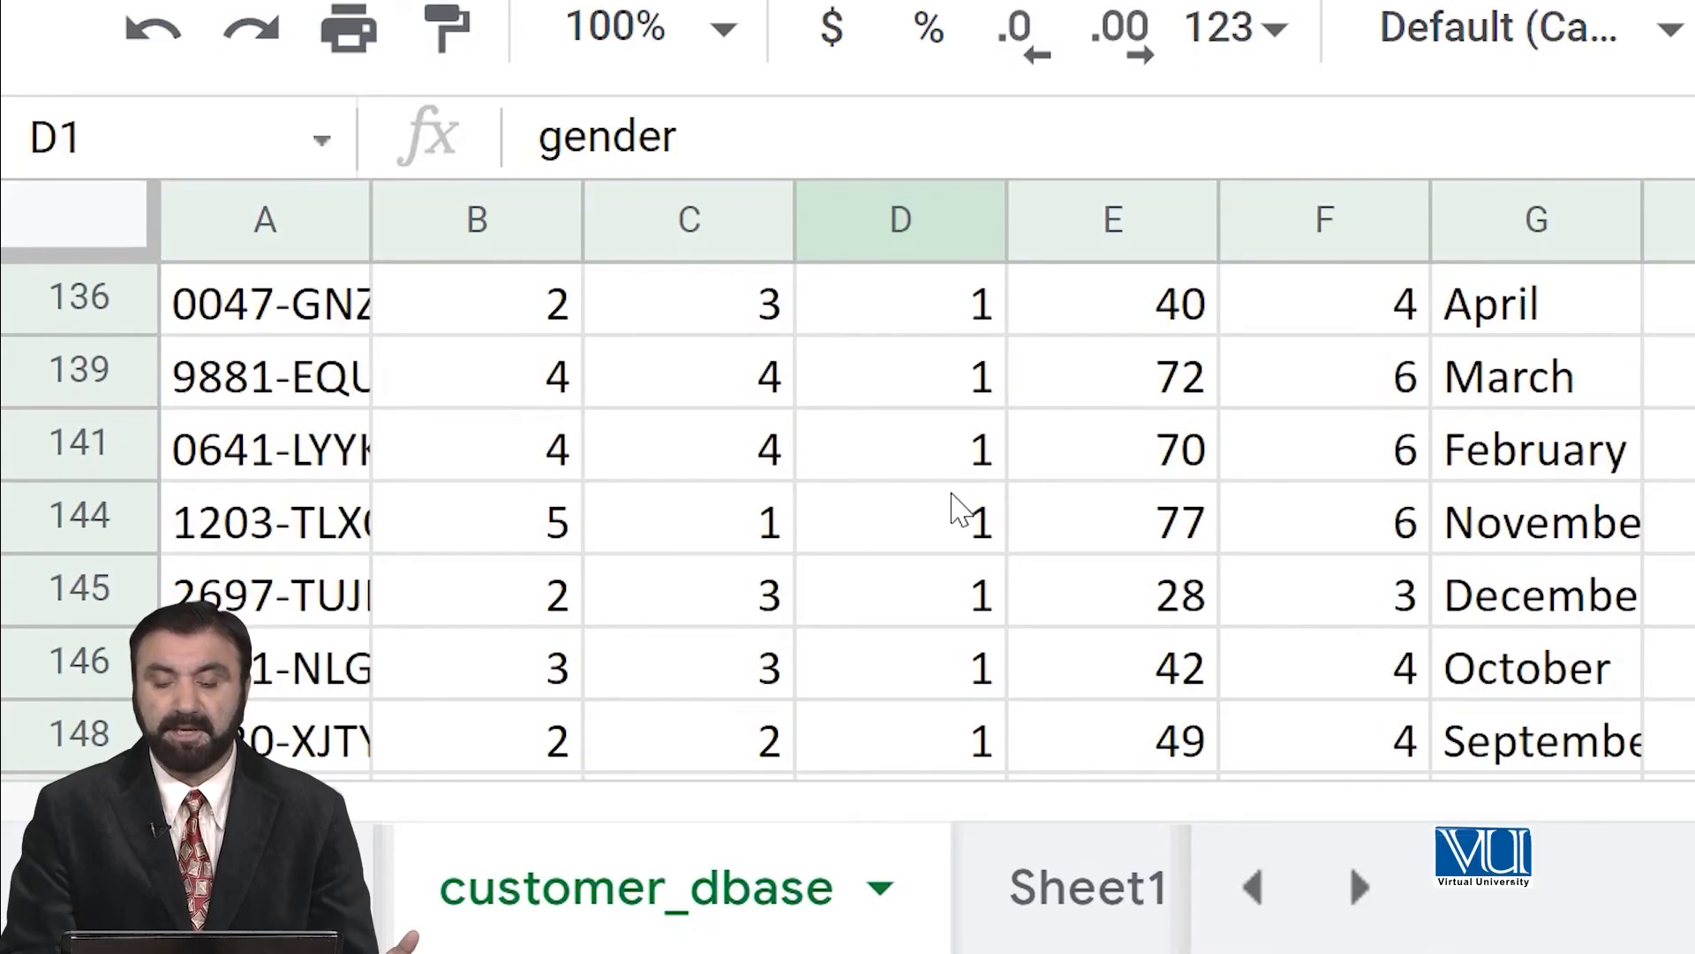
{"action": "scroll", "coordinate": [959, 508], "scroll_direction": "down", "scroll_amount": 5}
{"action": "scroll", "coordinate": [963, 503], "scroll_direction": "up", "scroll_amount": 15}
{"action": "scroll", "coordinate": [981, 461], "scroll_direction": "up", "scroll_amount": 12}
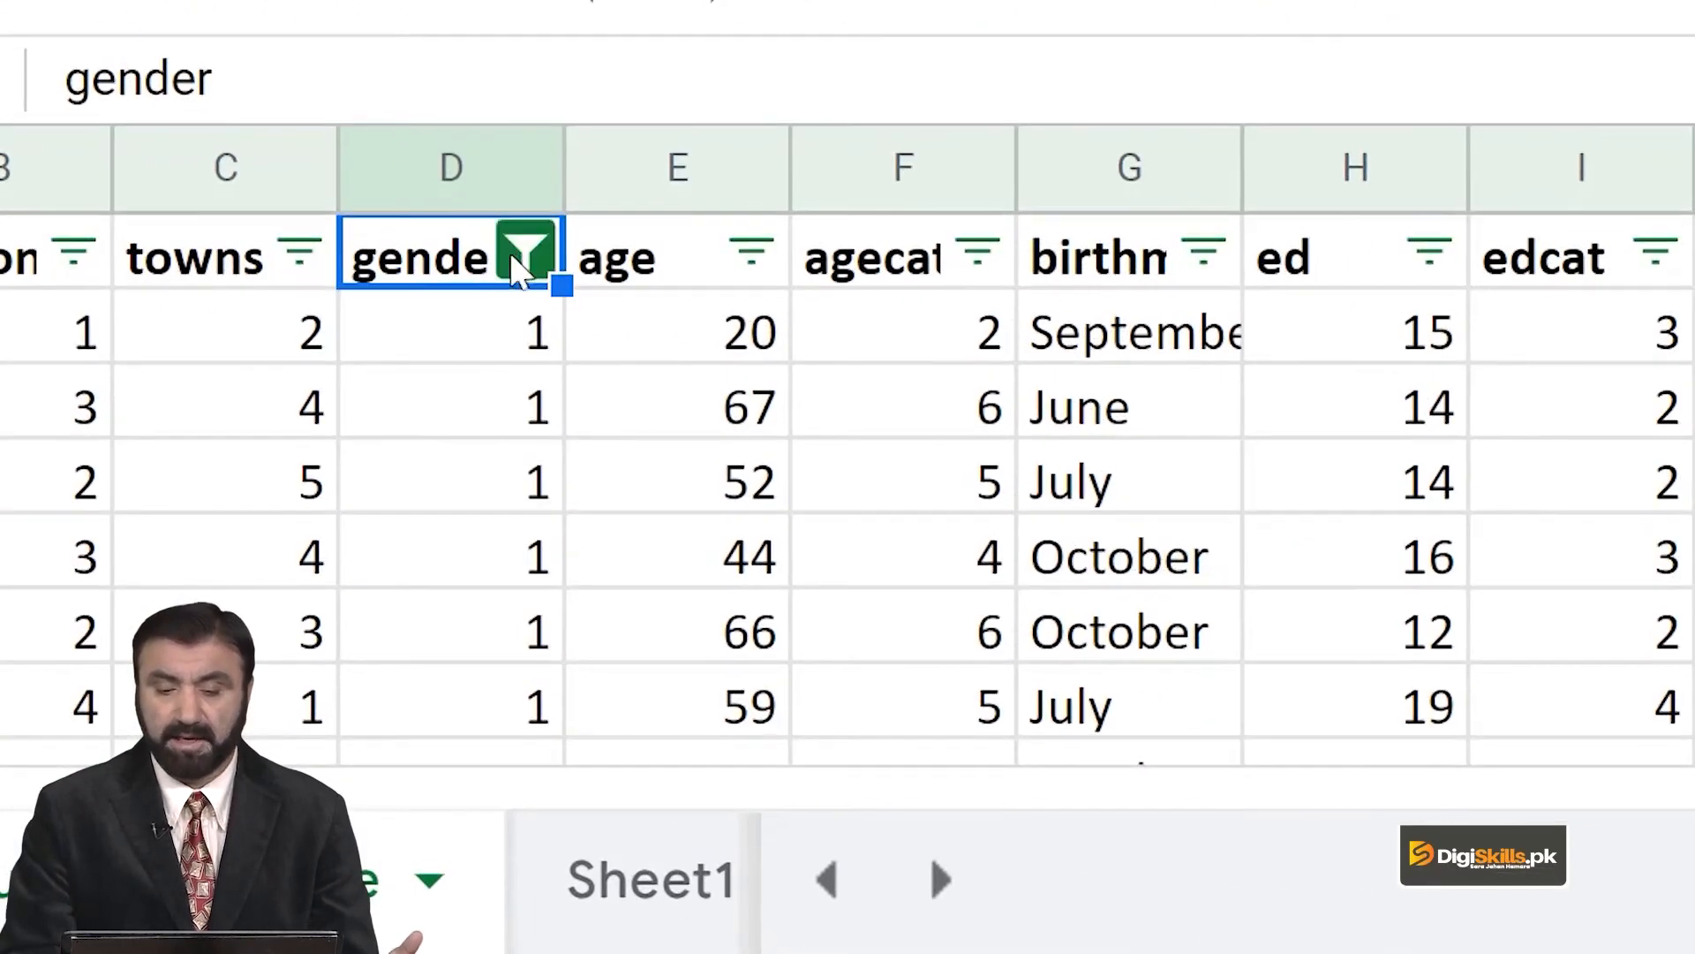
{"action": "left_click", "coordinate": [528, 265]}
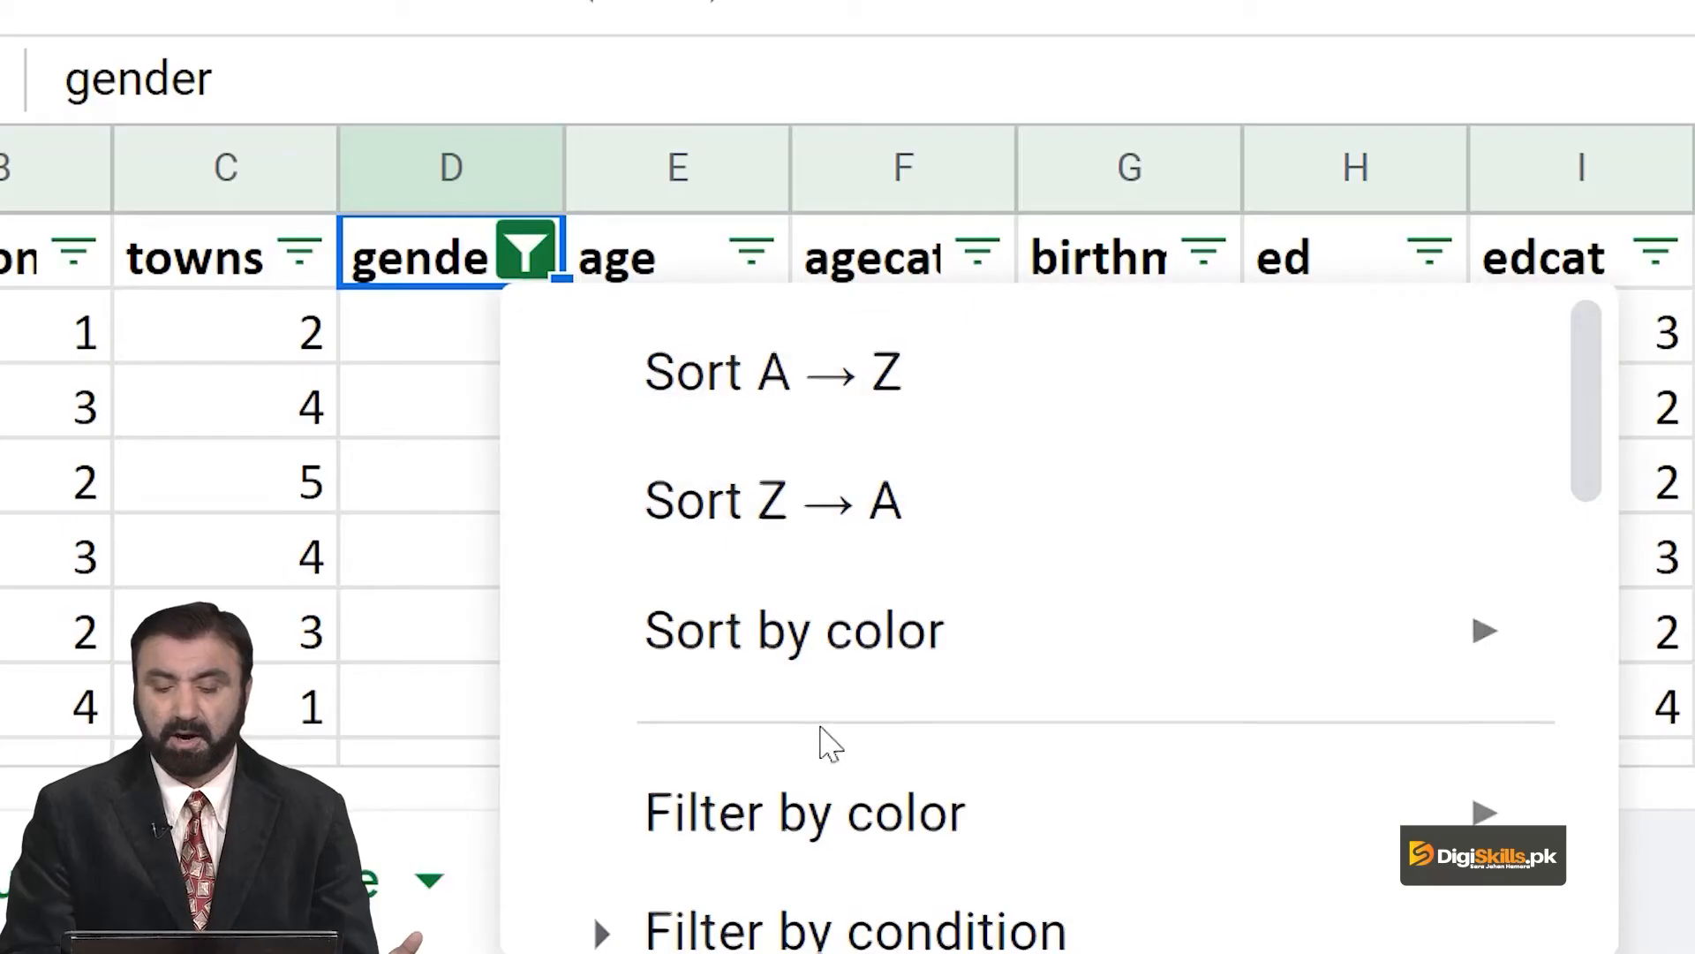
{"action": "scroll", "coordinate": [830, 732], "scroll_direction": "down", "scroll_amount": 5}
{"action": "scroll", "coordinate": [789, 561], "scroll_direction": "up", "scroll_amount": 1}
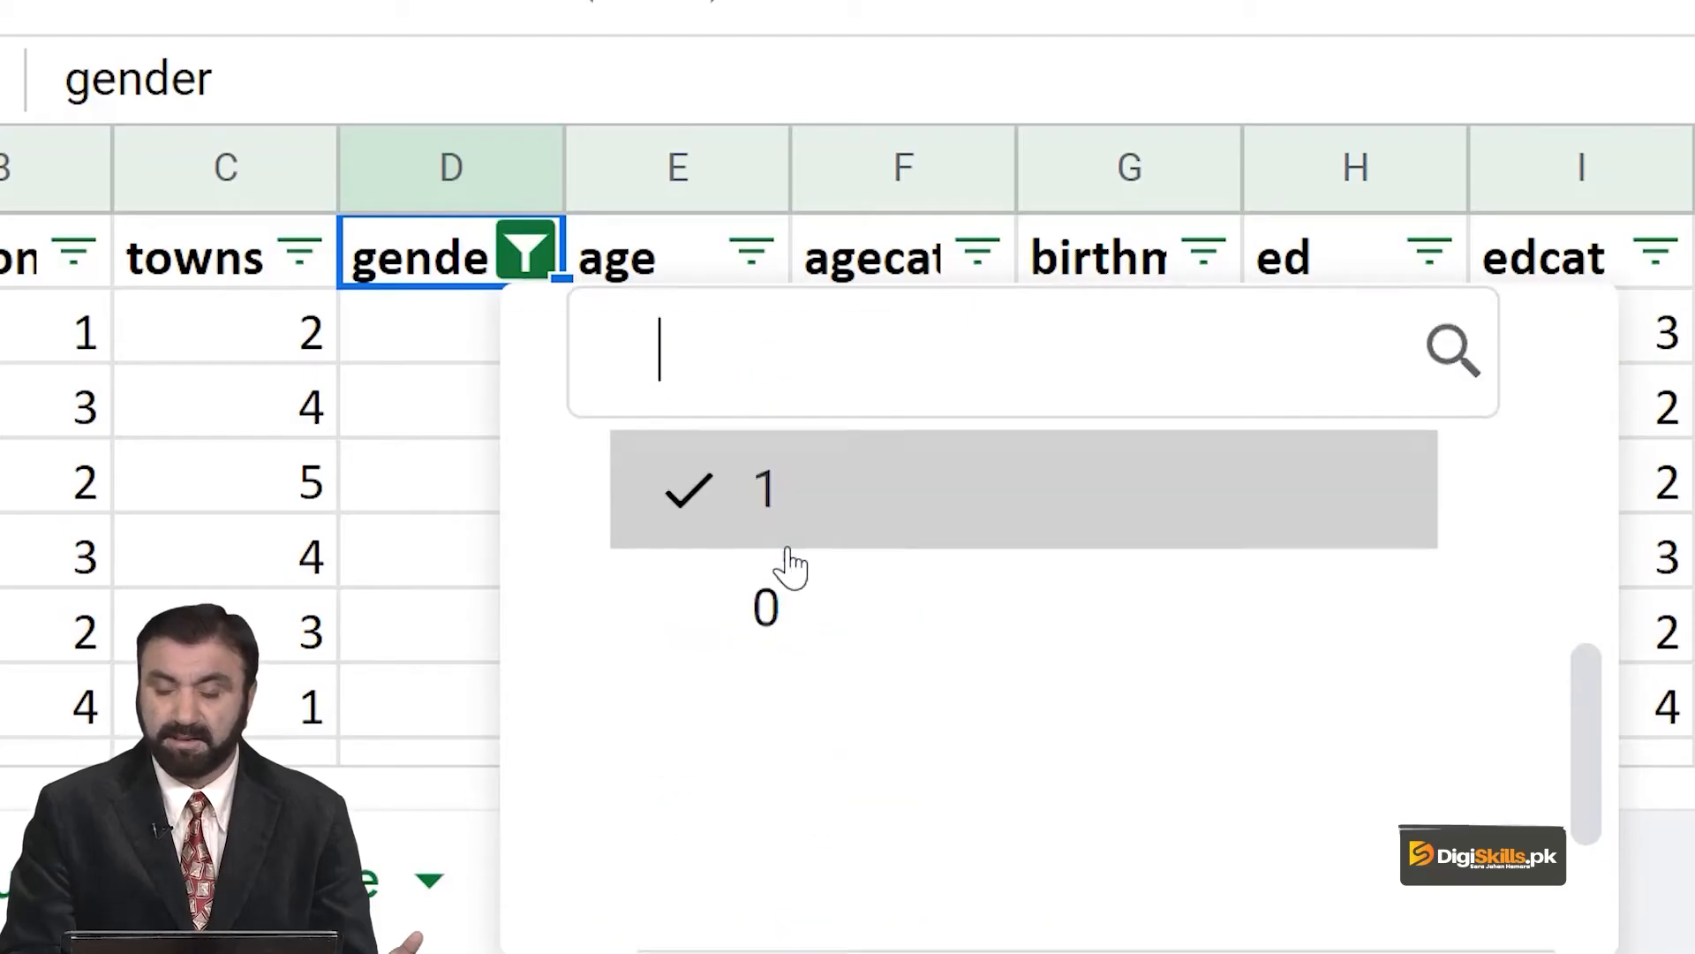
{"action": "left_click", "coordinate": [788, 540]}
{"action": "left_click", "coordinate": [789, 610]}
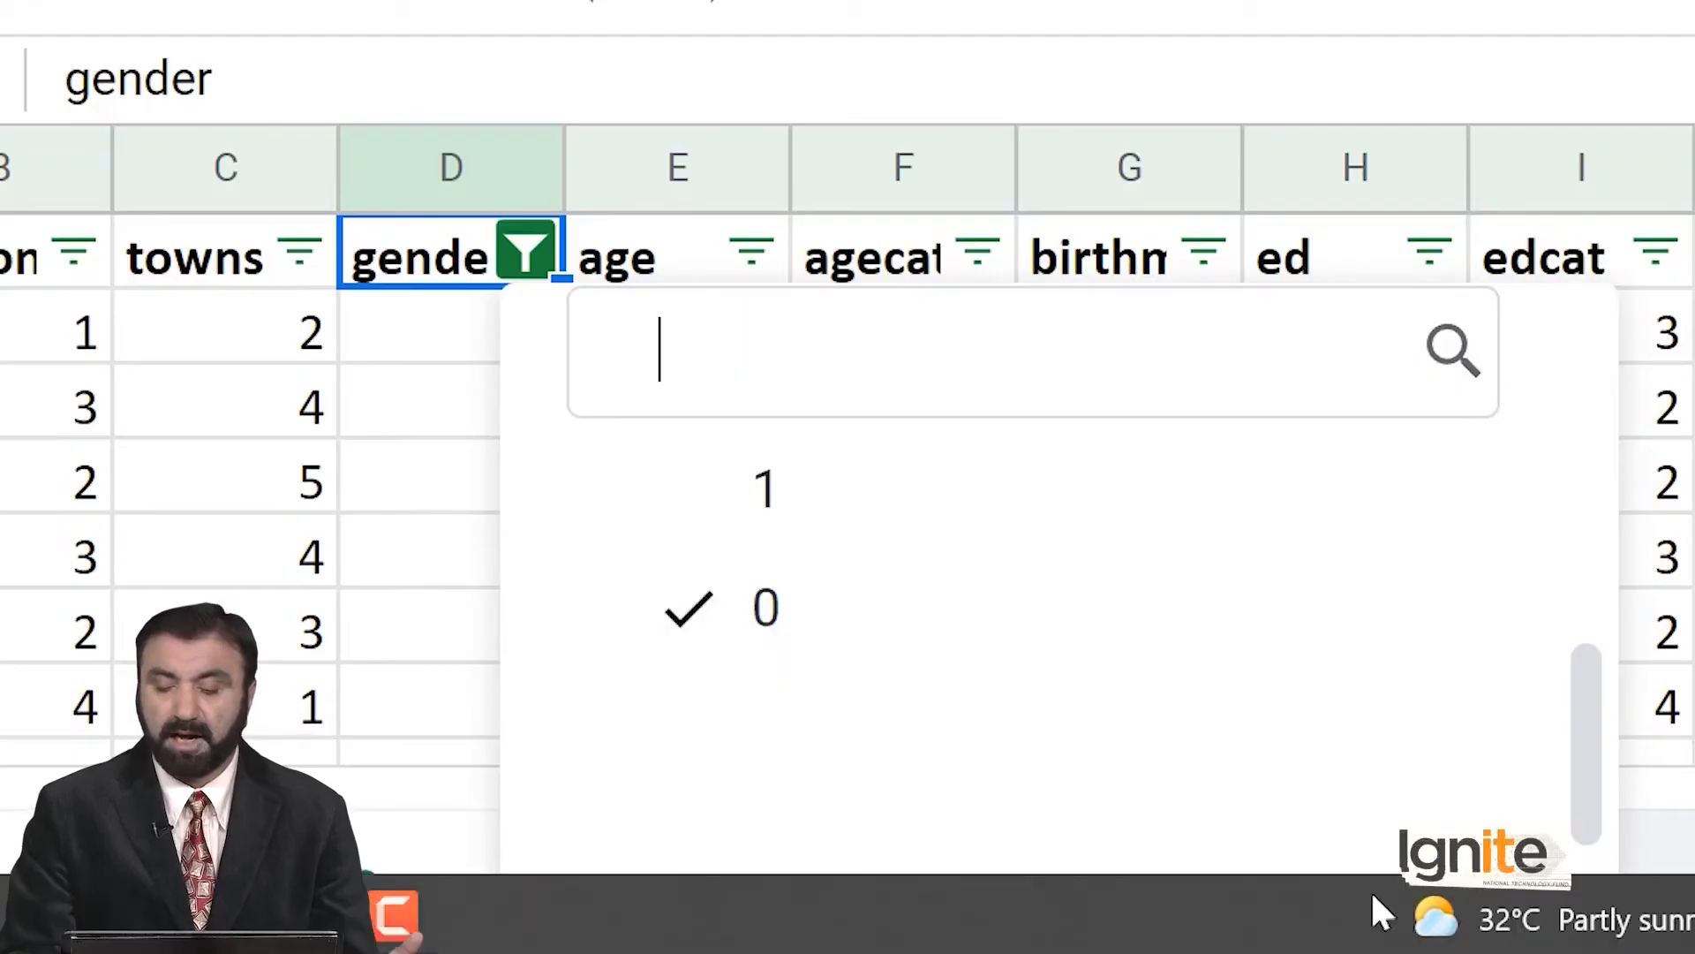
{"action": "scroll", "coordinate": [1389, 760], "scroll_direction": "down", "scroll_amount": 3}
{"action": "left_click", "coordinate": [1385, 832]}
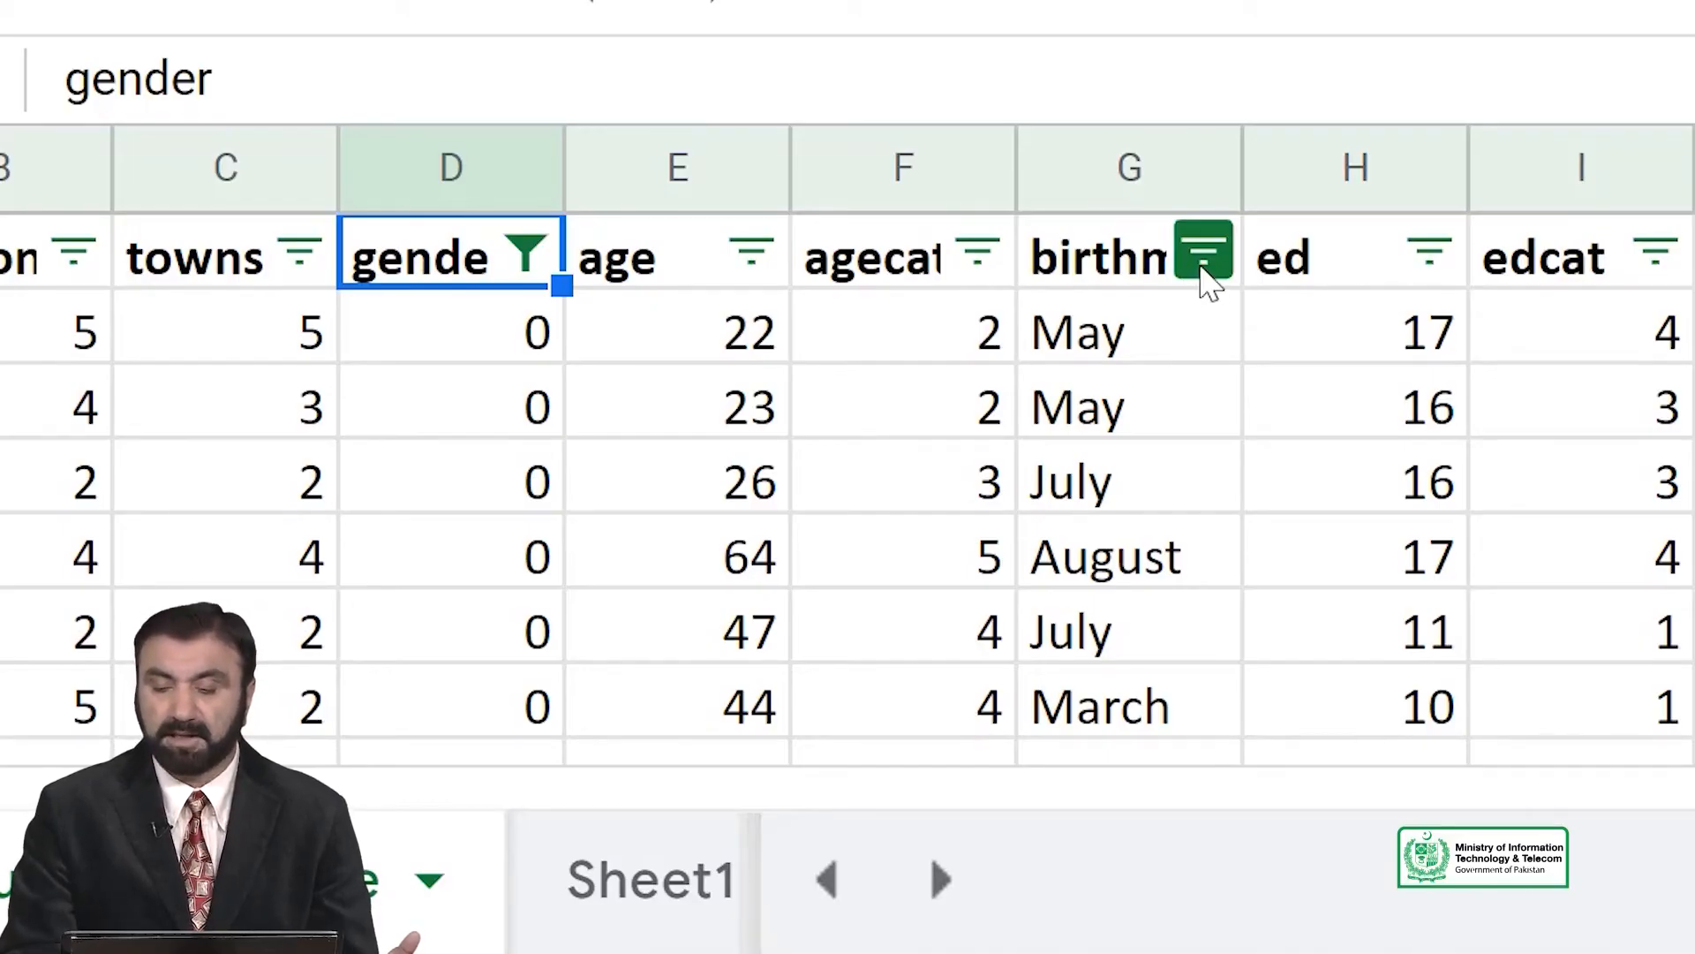
Exclude April, August, December and February from the birthmonth column's filter values.
{"action": "left_click", "coordinate": [1203, 256]}
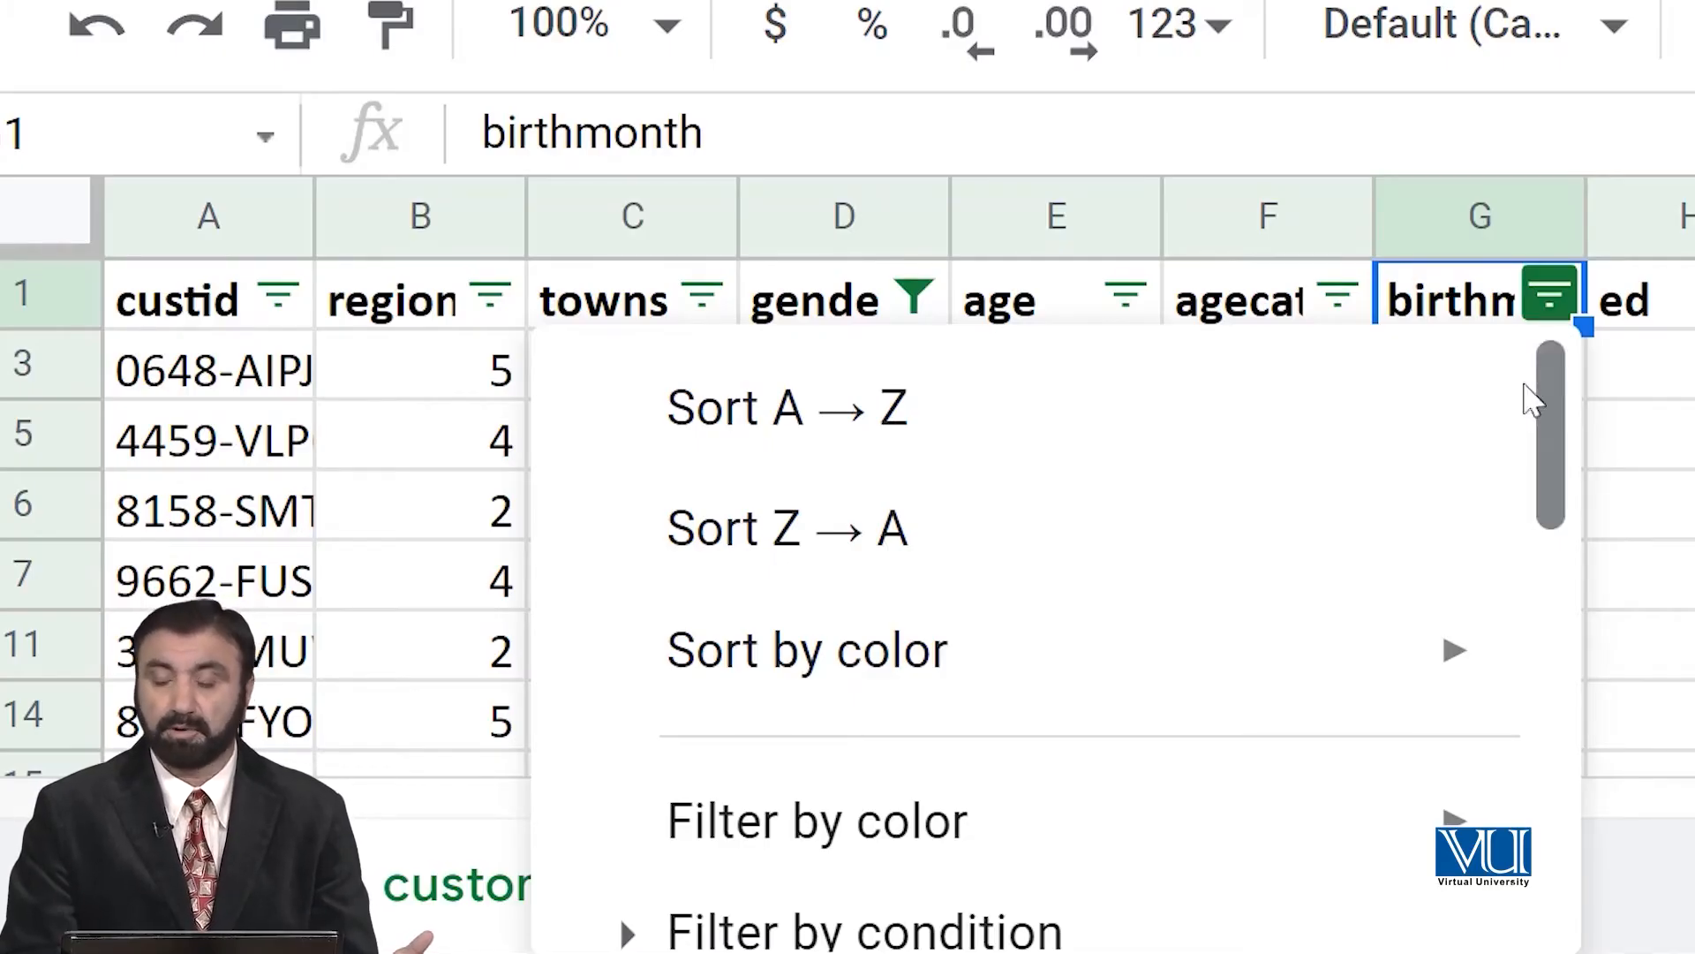
{"action": "left_click_drag", "start_coordinate": [1554, 402], "coordinate": [1538, 722]}
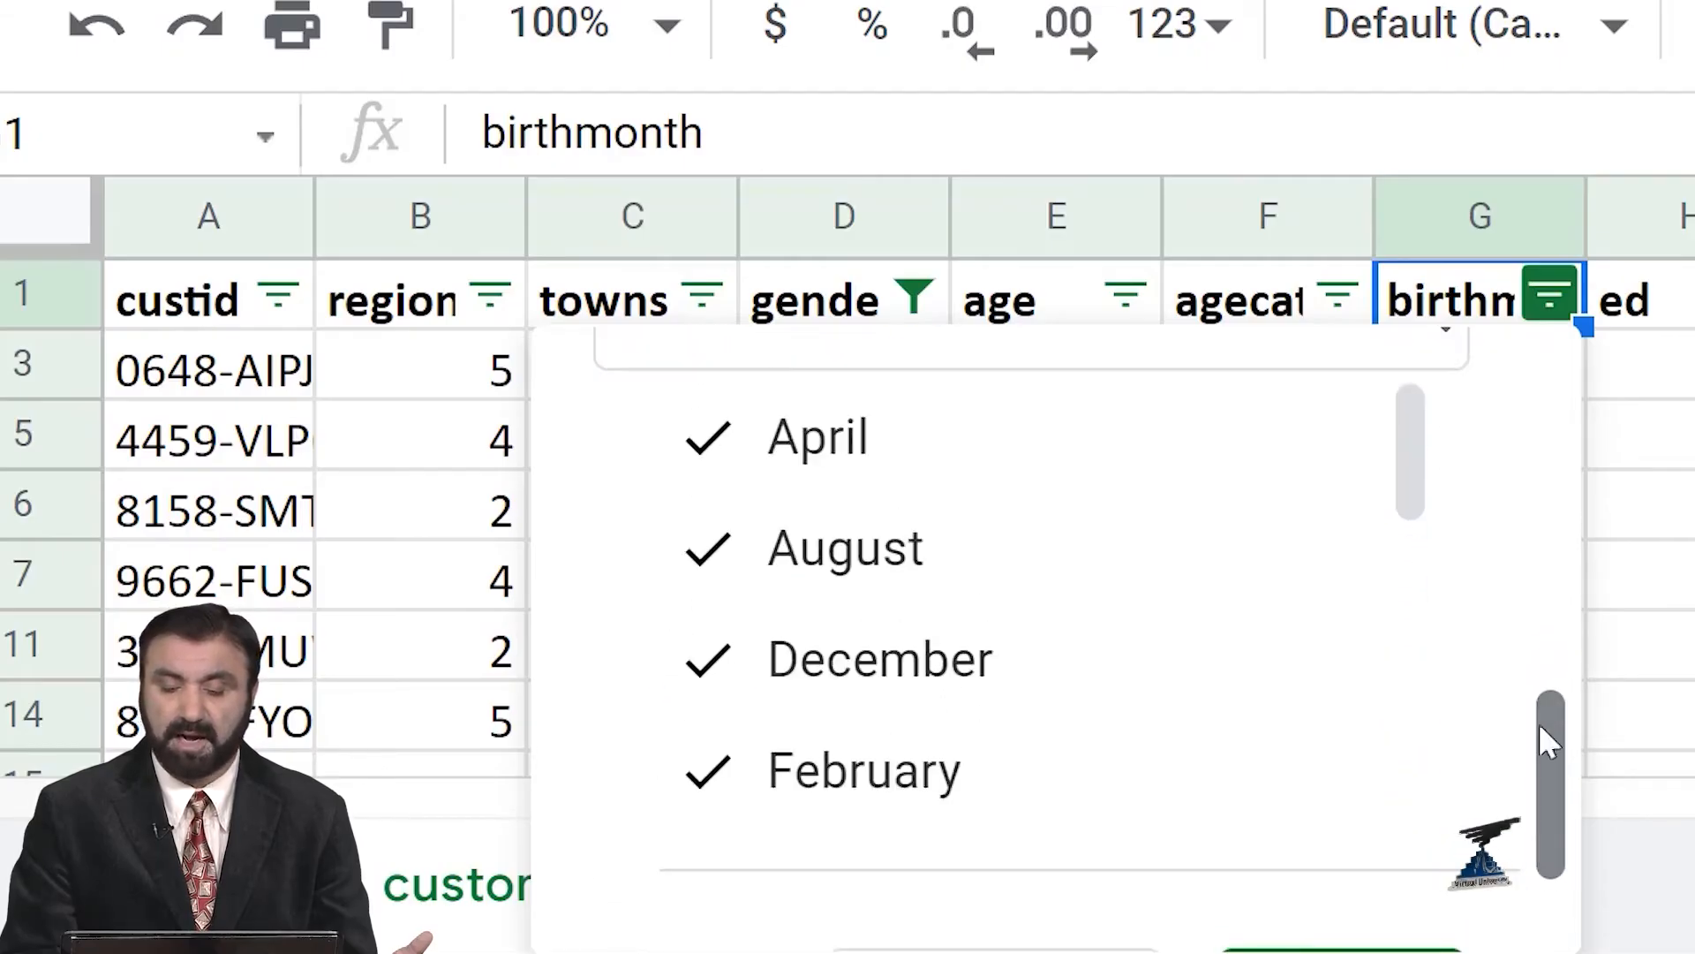
{"action": "scroll", "coordinate": [1428, 447], "scroll_direction": "up", "scroll_amount": 1}
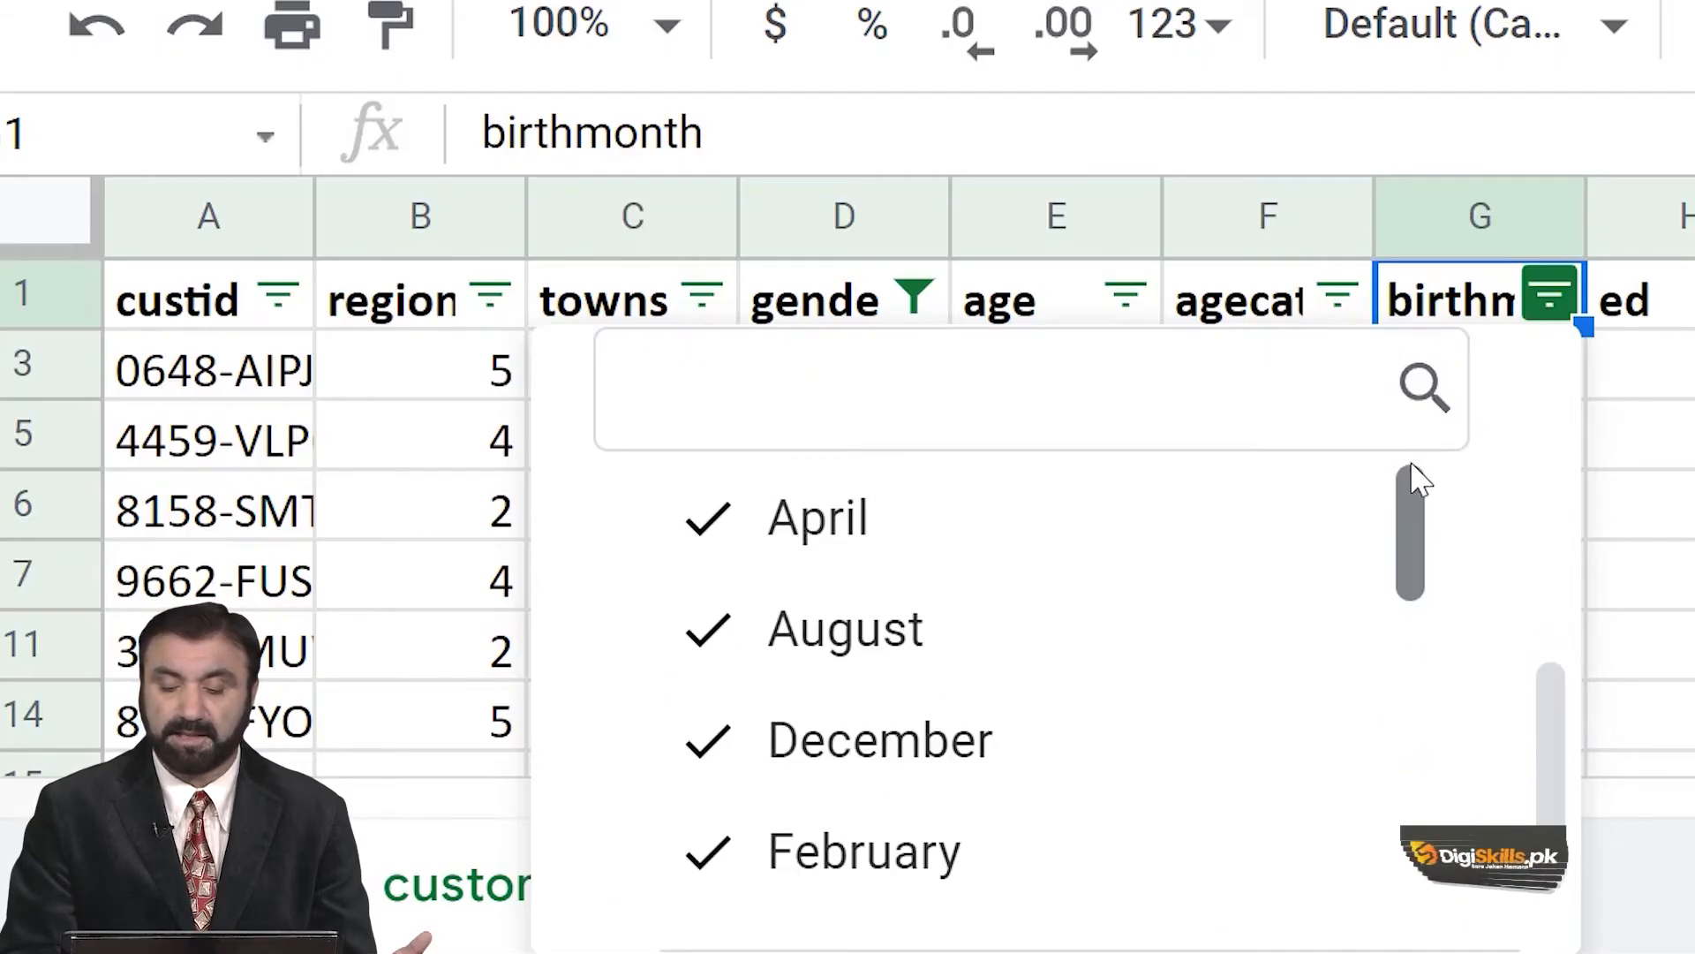
{"action": "left_click_drag", "start_coordinate": [1407, 480], "coordinate": [1439, 435]}
{"action": "left_click", "coordinate": [738, 534]}
{"action": "left_click", "coordinate": [760, 632]}
{"action": "left_click", "coordinate": [795, 746]}
{"action": "left_click", "coordinate": [870, 849]}
Exclude January, July, June, March, May, November and October as well, and apply the birthmonth filter with only September selected.
{"action": "scroll", "coordinate": [879, 795], "scroll_direction": "down", "scroll_amount": 3}
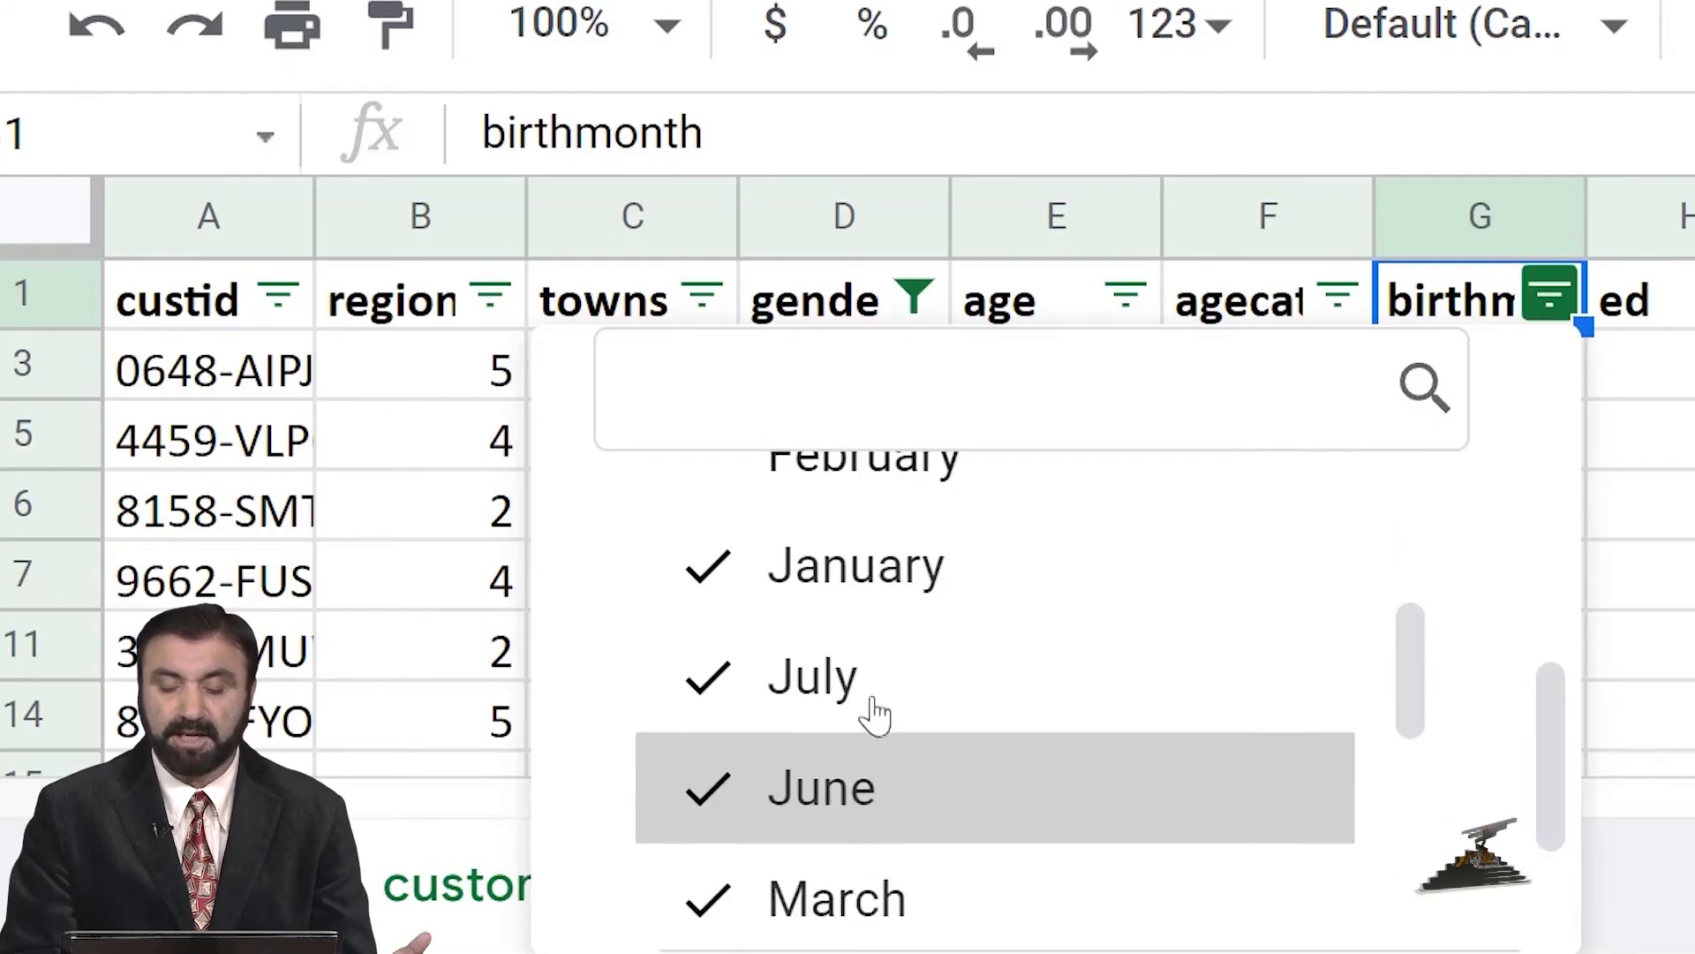
{"action": "left_click", "coordinate": [862, 572]}
{"action": "left_click", "coordinate": [868, 680]}
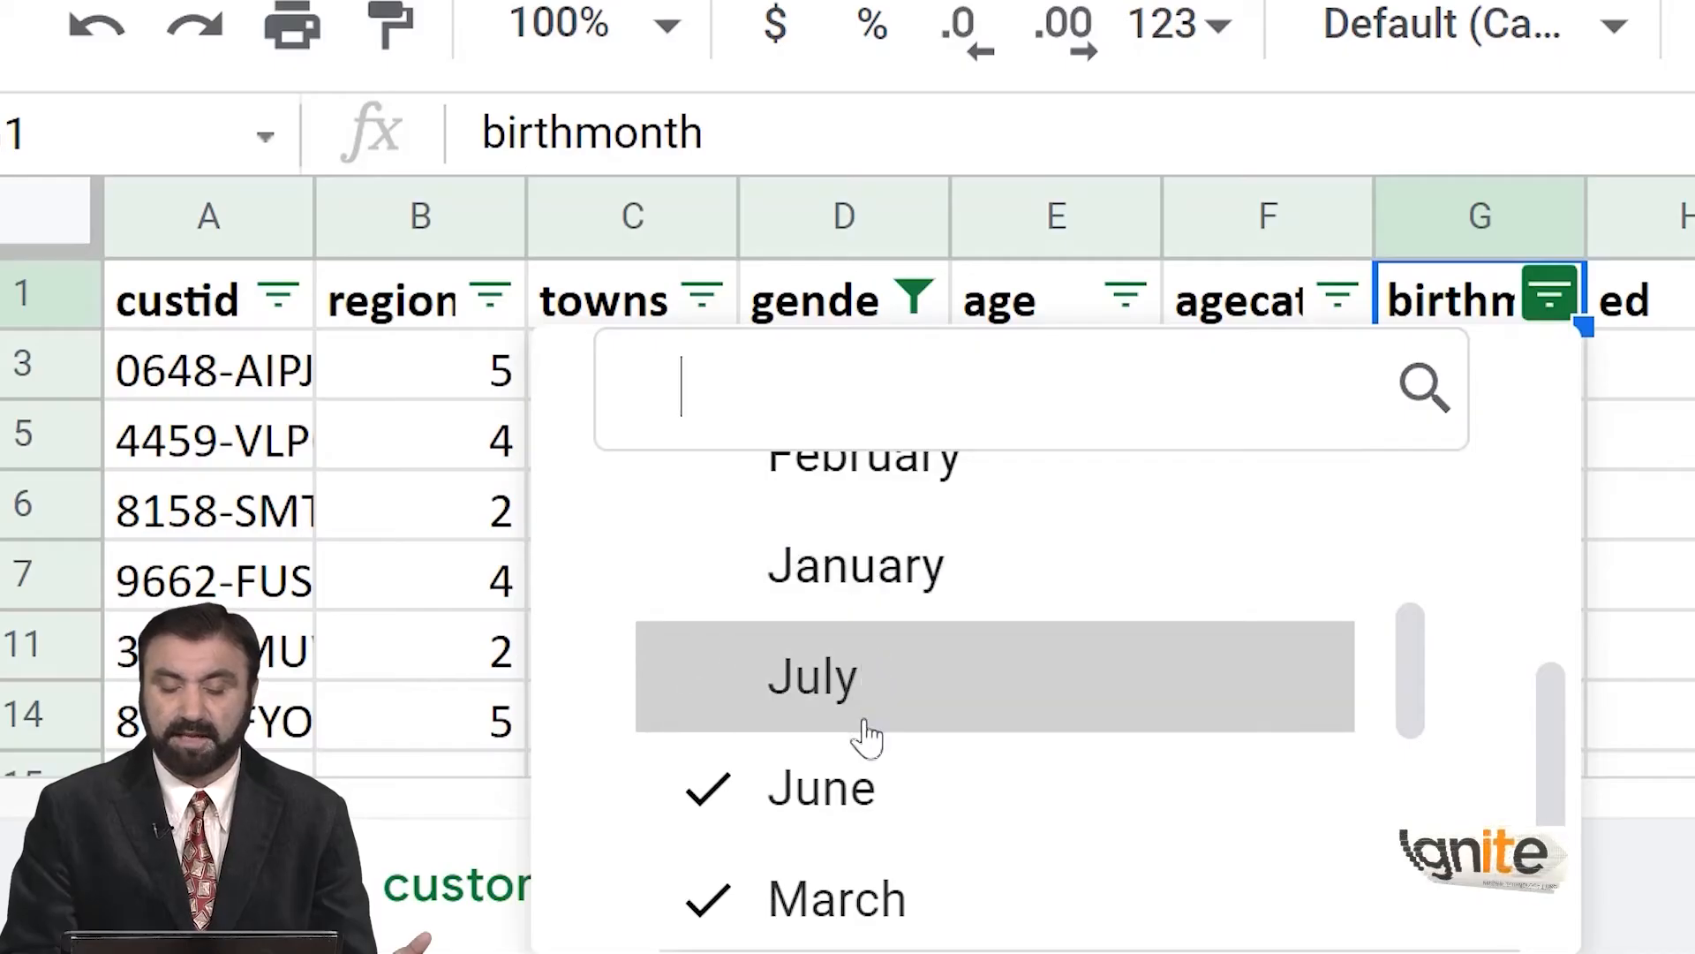
{"action": "left_click", "coordinate": [865, 787]}
{"action": "scroll", "coordinate": [868, 783], "scroll_direction": "down", "scroll_amount": 3}
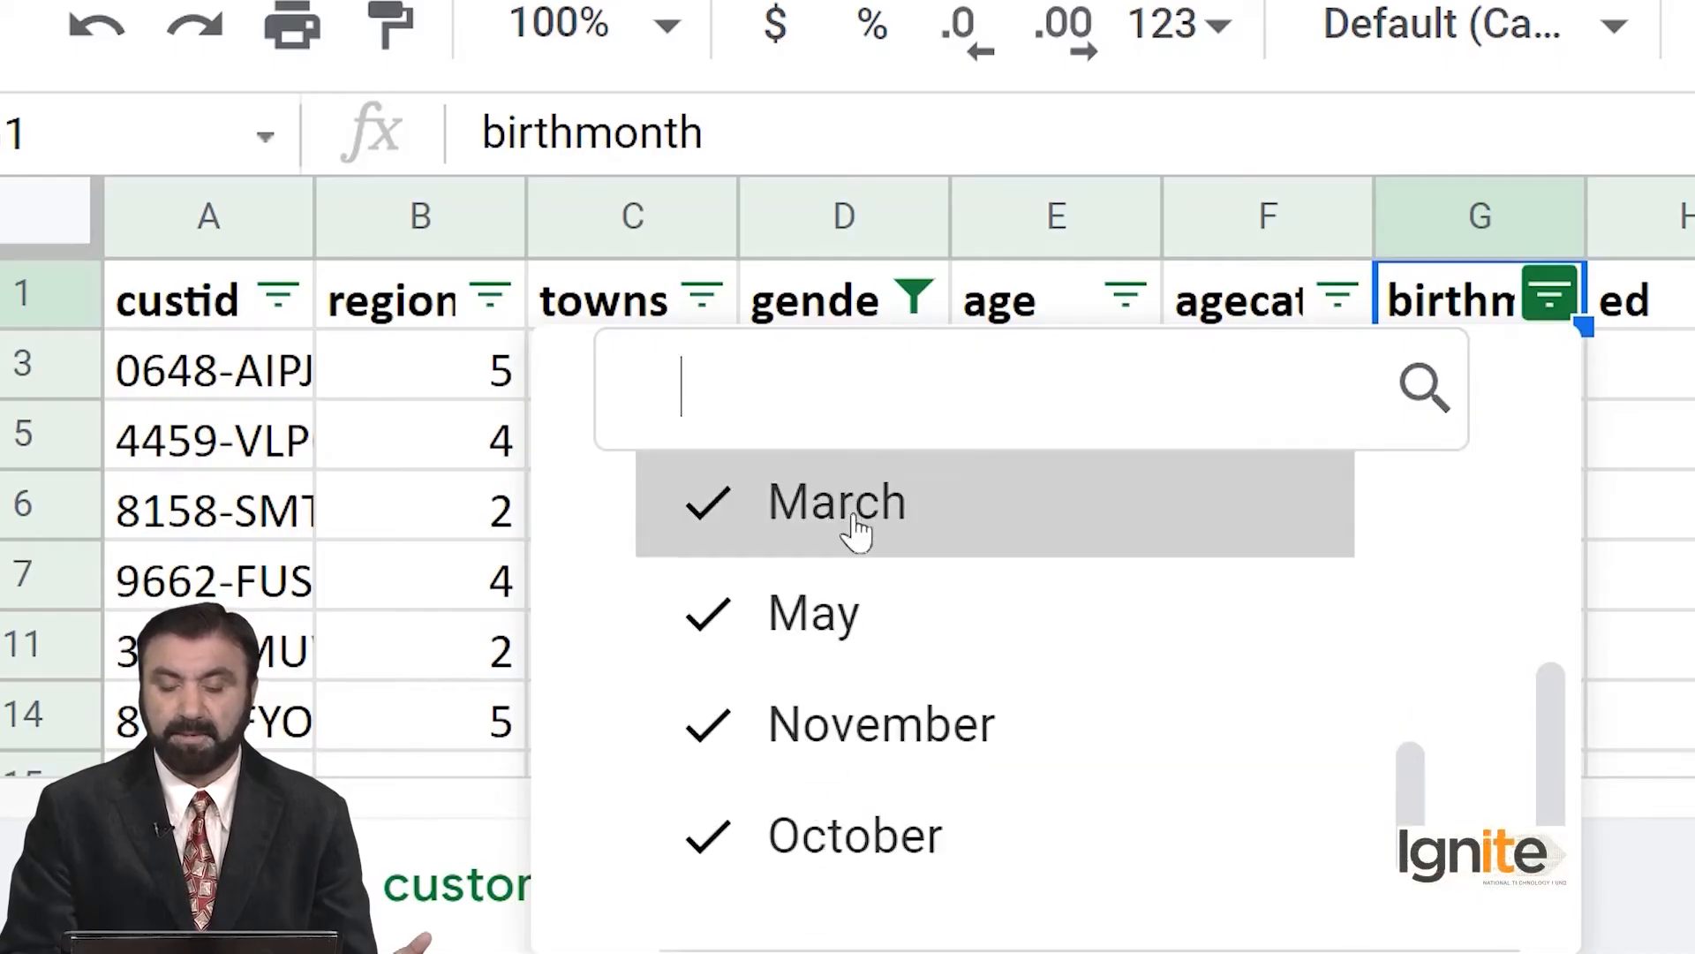
{"action": "left_click", "coordinate": [859, 529]}
{"action": "left_click", "coordinate": [862, 623]}
{"action": "left_click", "coordinate": [857, 728]}
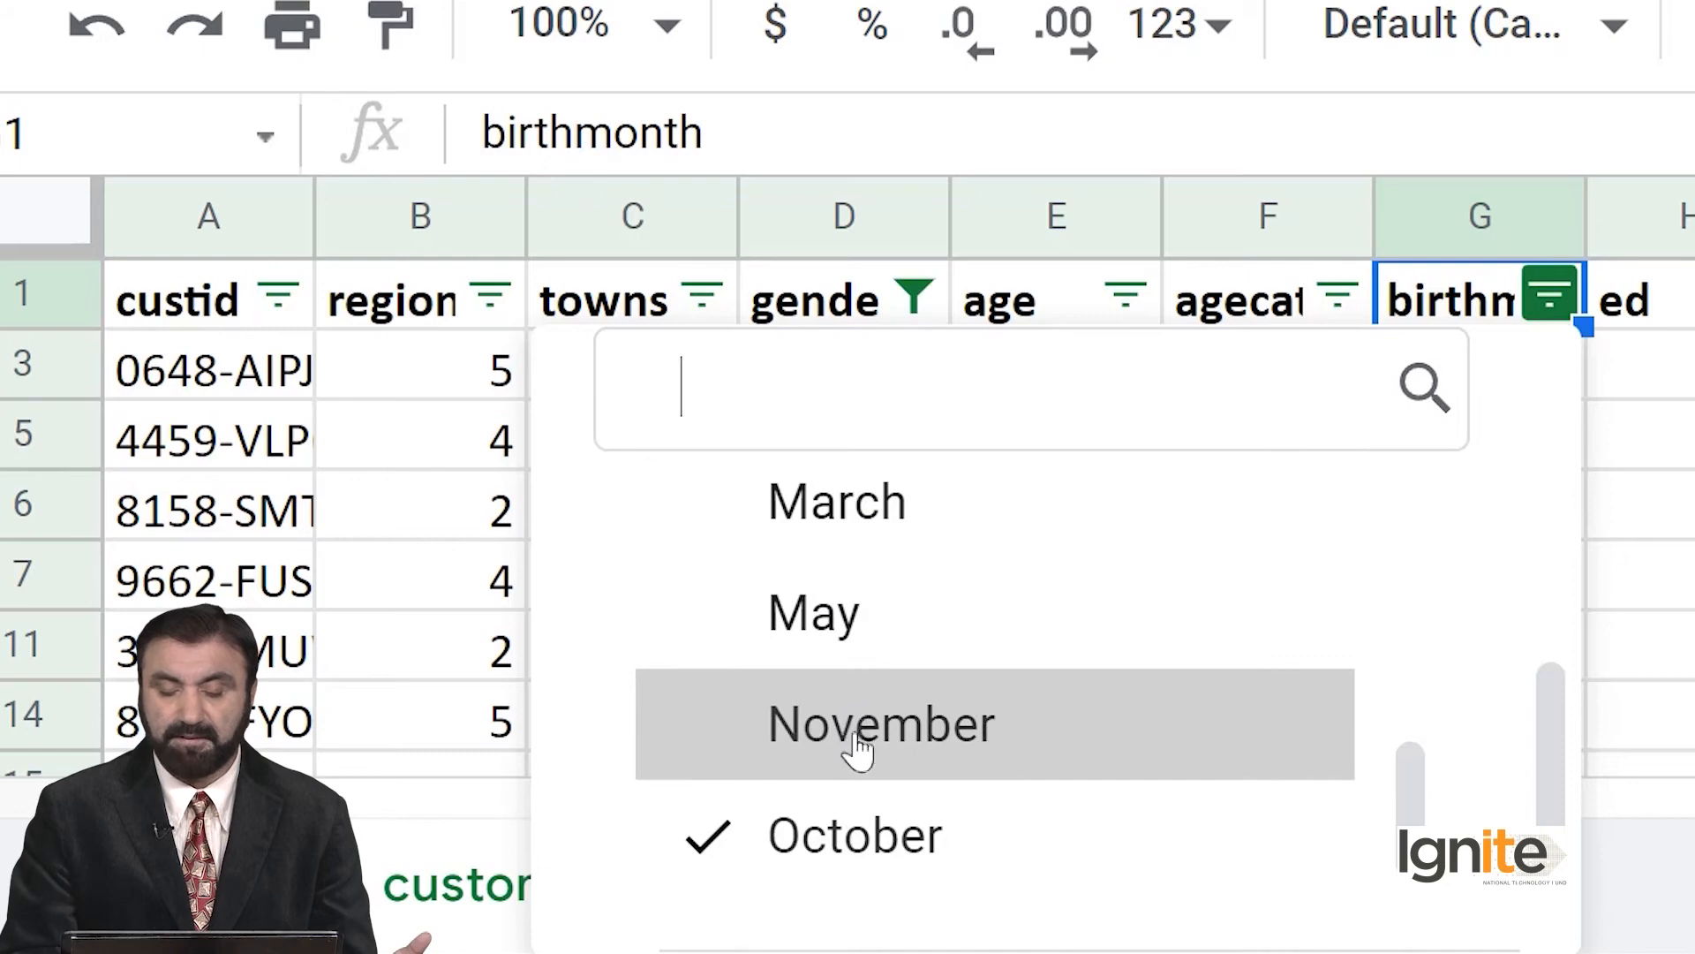
{"action": "left_click", "coordinate": [864, 828]}
{"action": "scroll", "coordinate": [865, 826], "scroll_direction": "down", "scroll_amount": 1}
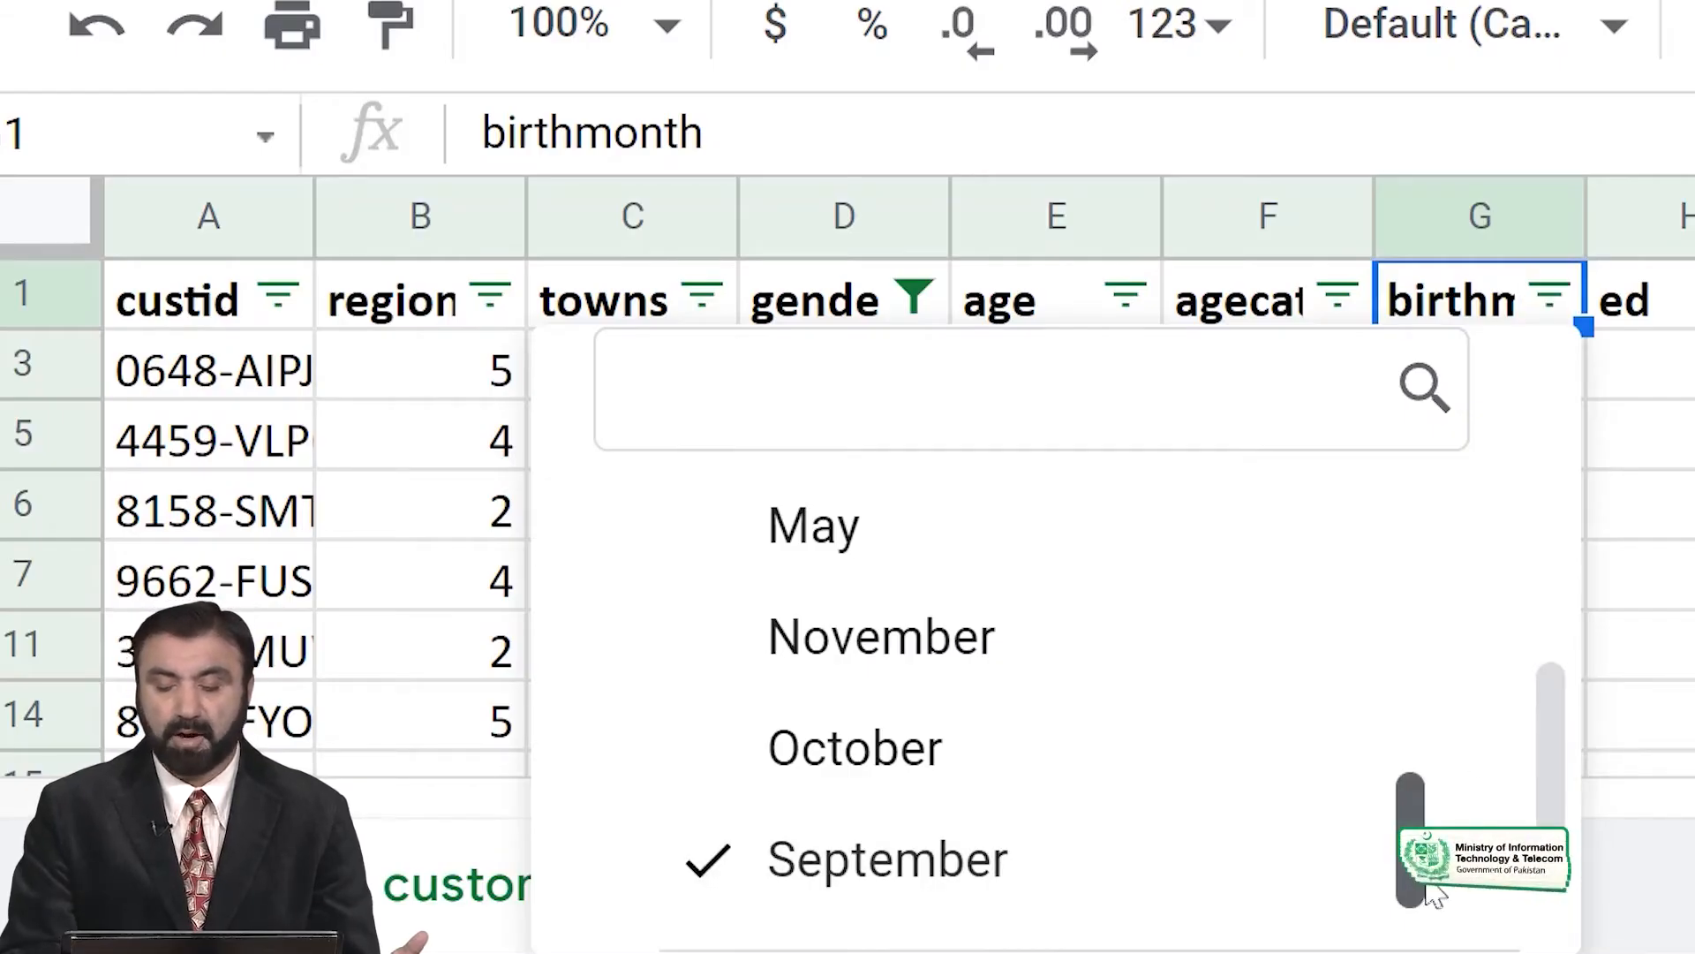
{"action": "scroll", "coordinate": [1551, 802], "scroll_direction": "down", "scroll_amount": 3}
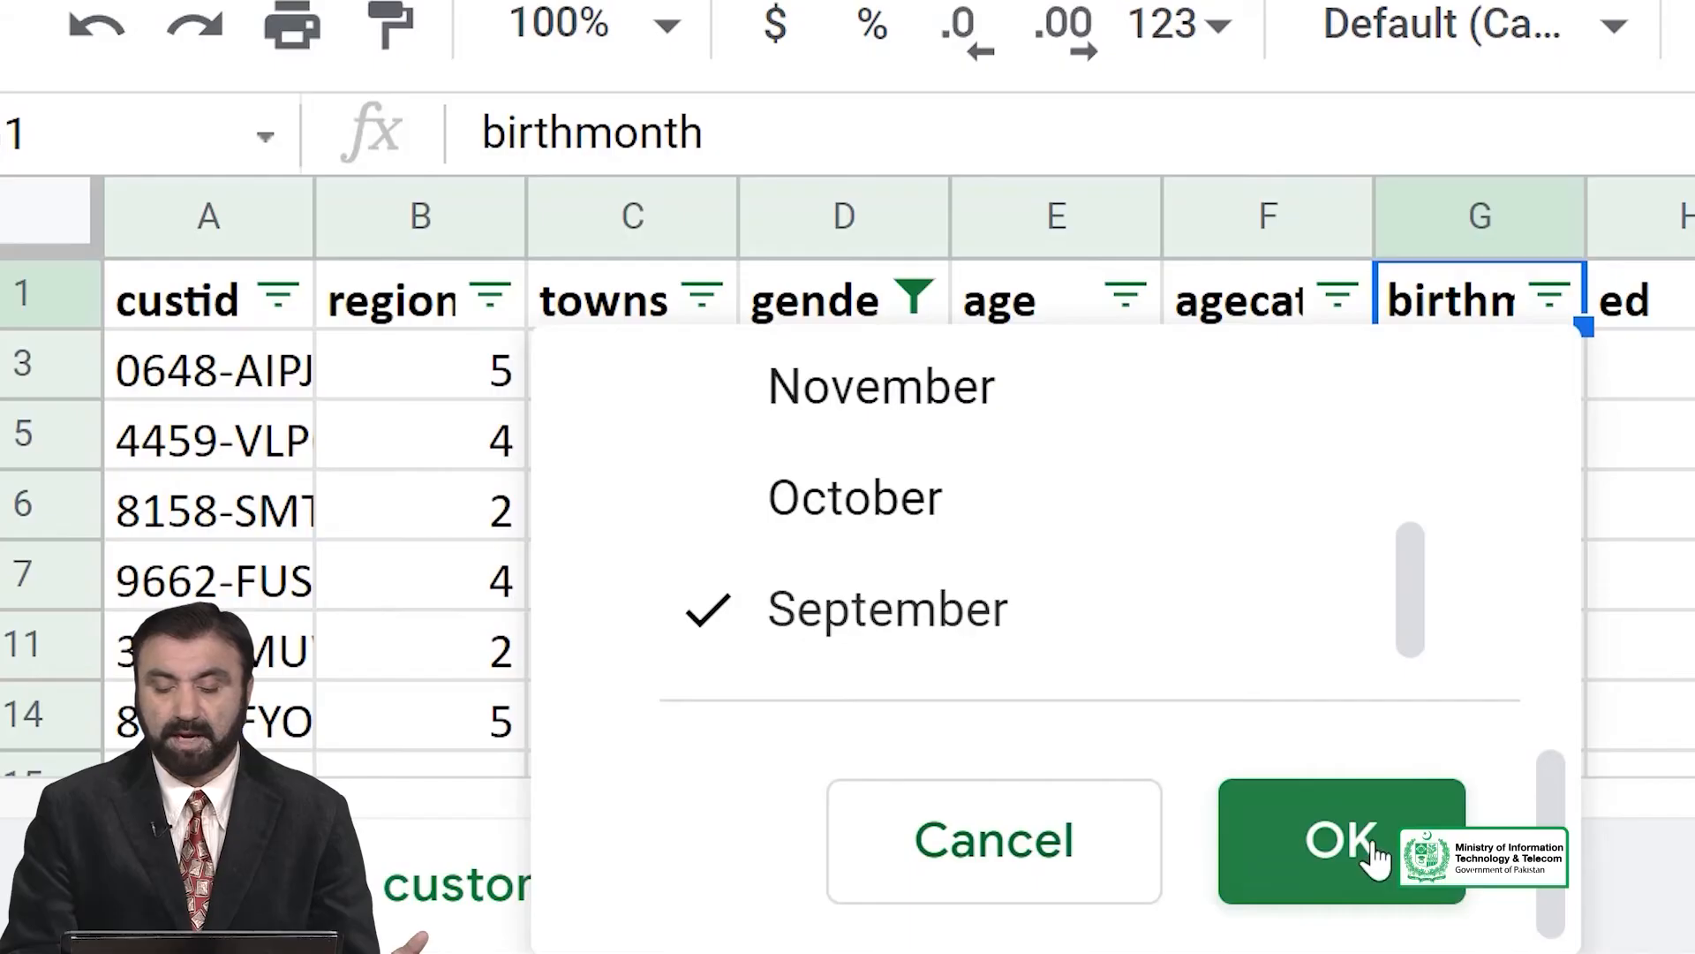
{"action": "left_click", "coordinate": [1342, 843]}
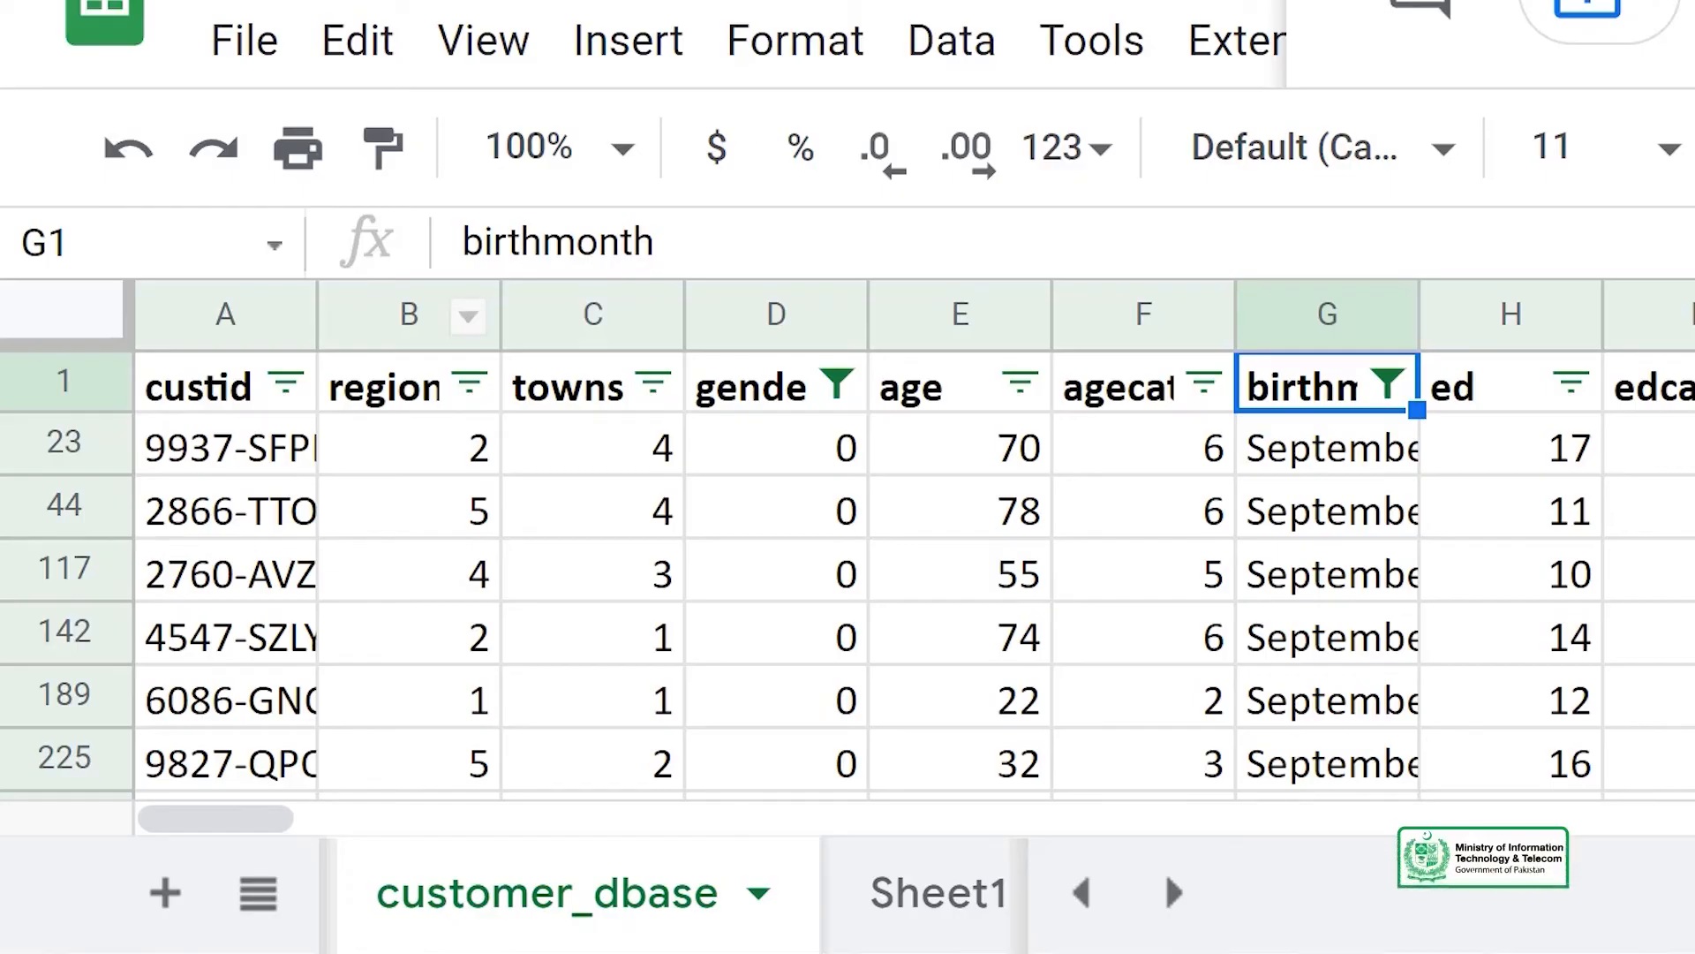
Remove the filter from the customer data.
{"action": "left_click", "coordinate": [957, 44]}
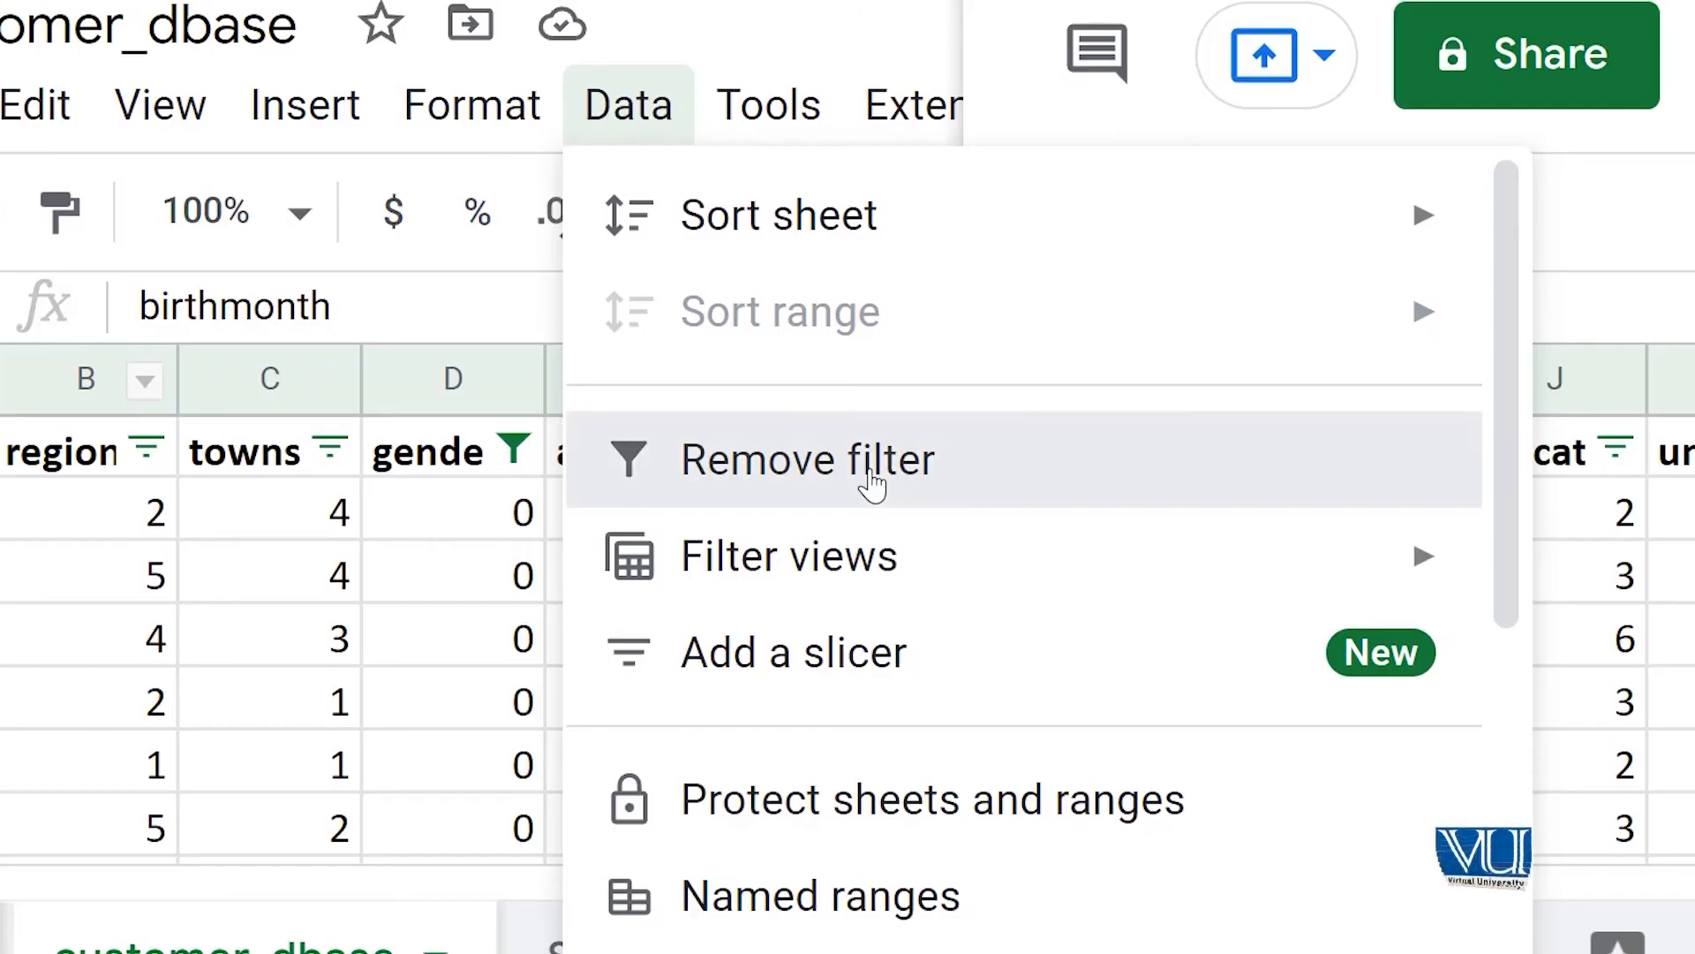
{"action": "left_click", "coordinate": [873, 484]}
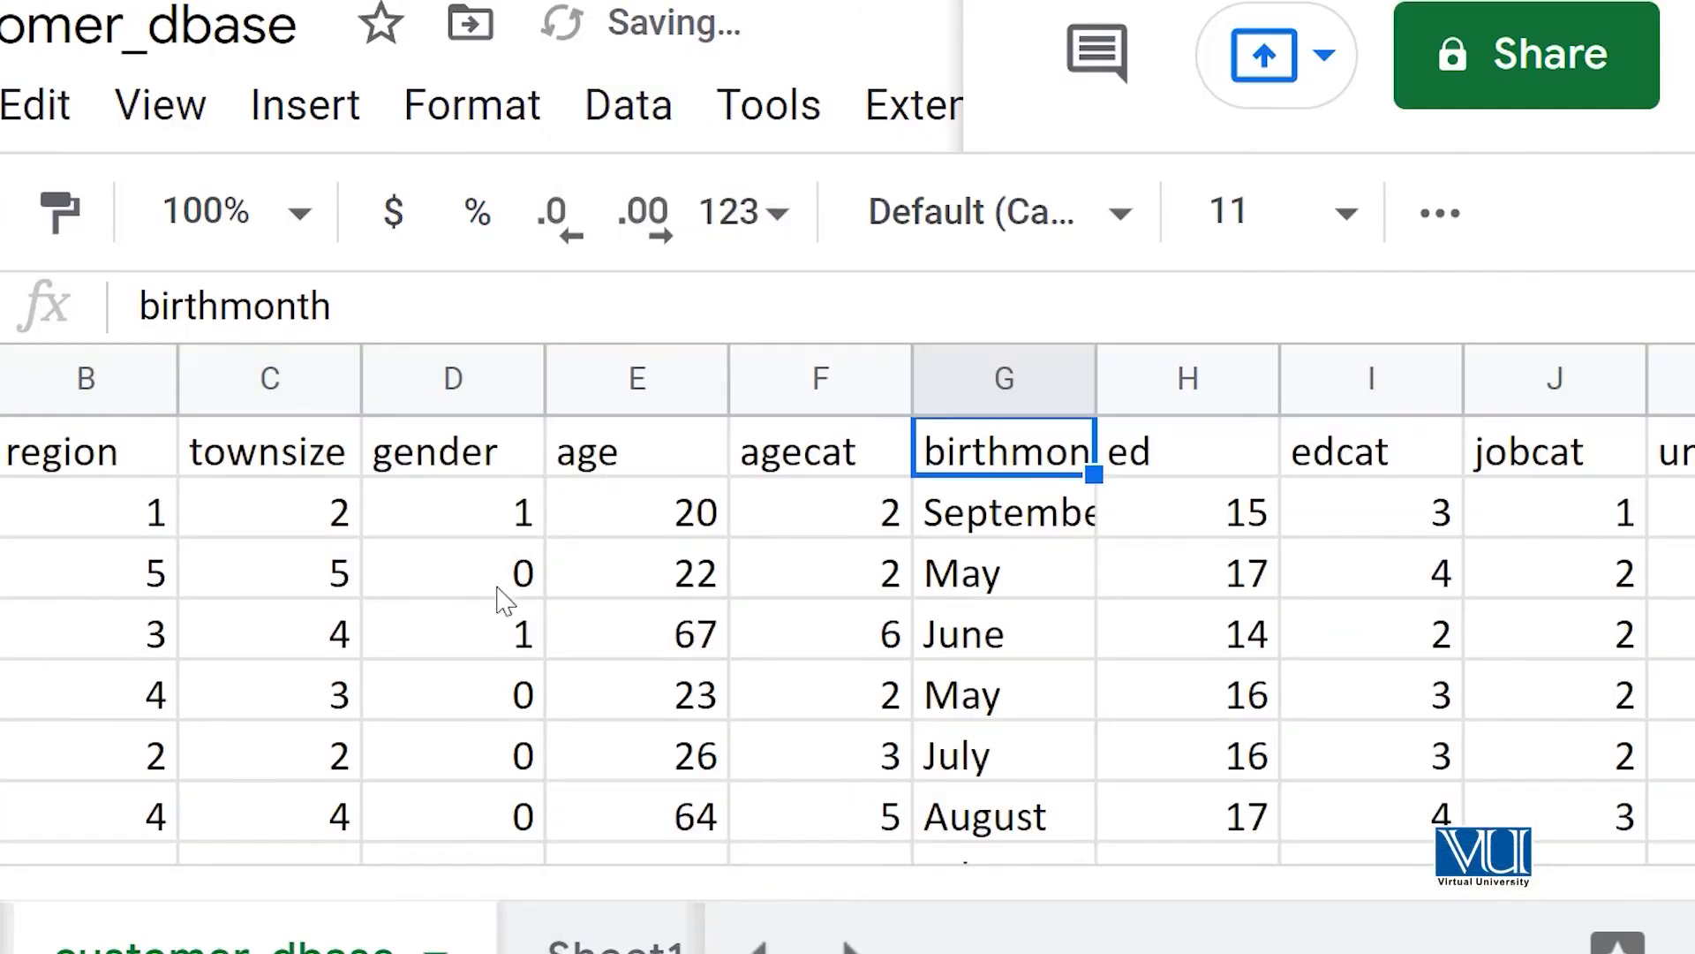